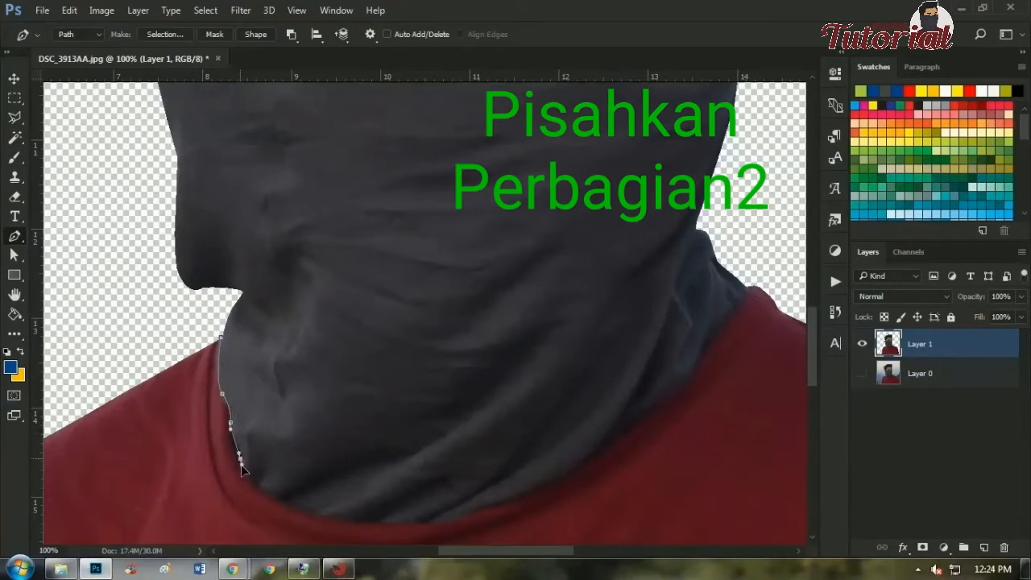
Trace the shirt's neckline along the lower edge of the face covering with the Pen tool.
left_click(430, 525)
left_click_drag(468, 517, 481, 513)
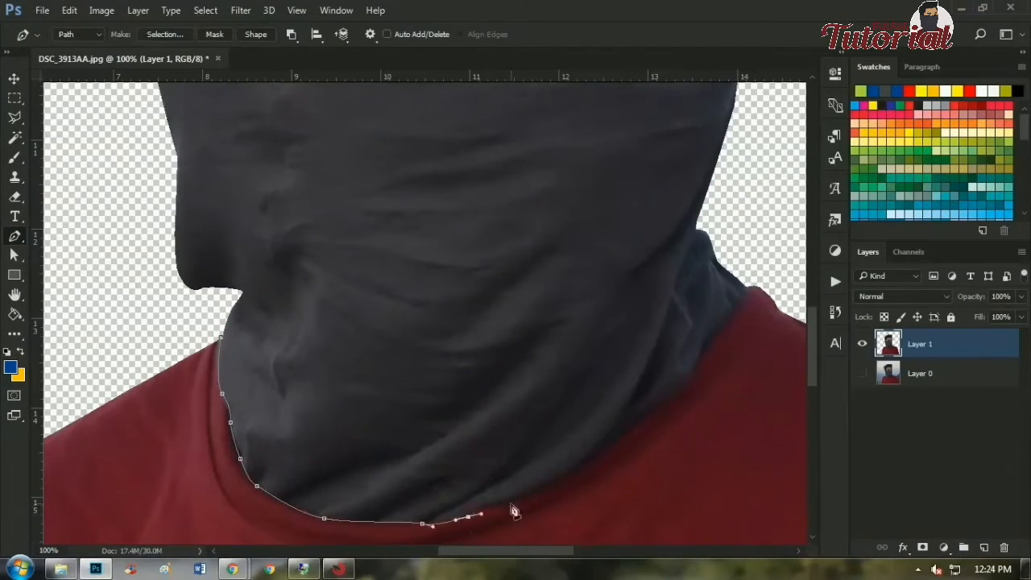
left_click(518, 505)
left_click(609, 447)
left_click(603, 310)
Extend the path around the head, convert it to a selection and delete the selected area to leave only the shirt.
key("ctrl+minus")
key("ctrl+minus")
key("ctrl+minus")
key("ctrl+minus")
key("ctrl+minus")
left_click(337, 204)
right_click(391, 326)
left_click(449, 239)
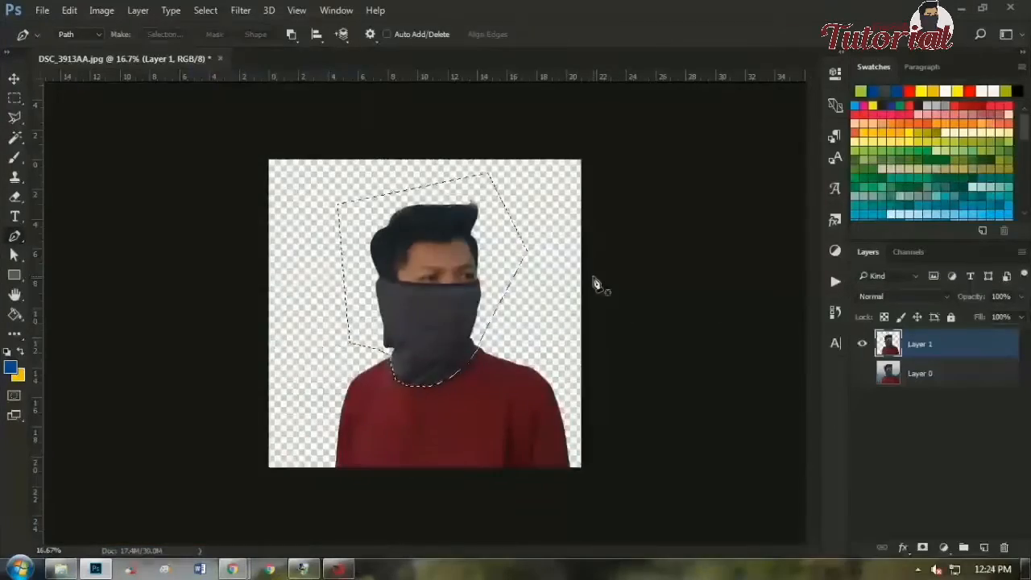
key("Delete")
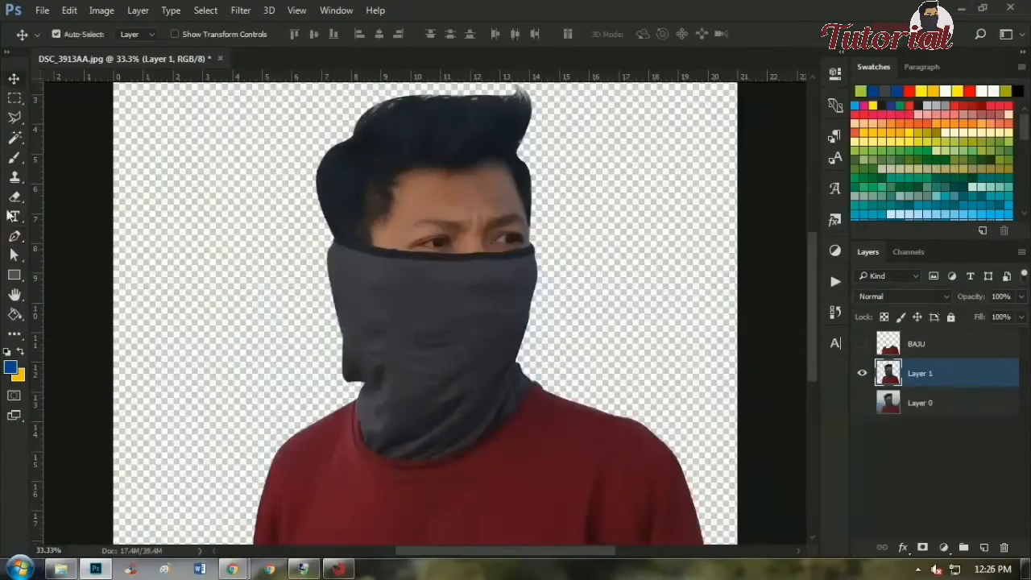
Trace the upper edge of the face covering on Layer 1 with the Pen tool, from the hair across below the eyes.
scroll(424, 313, "down", 3)
key("ctrl+plus")
key("ctrl+plus")
left_click_drag(529, 551, 500, 551)
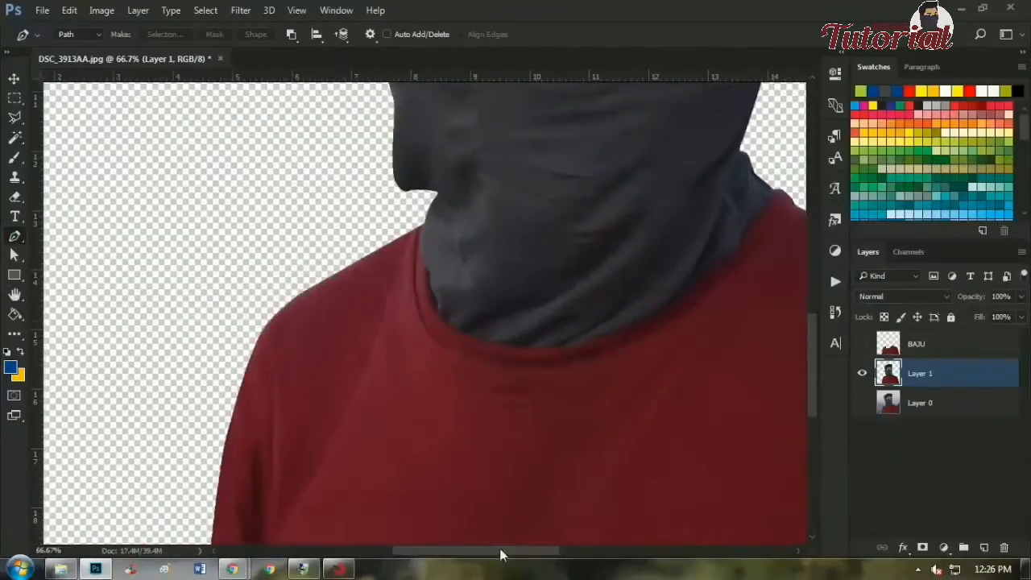
left_click_drag(812, 349, 810, 282)
key("ctrl+plus")
key("ctrl+plus")
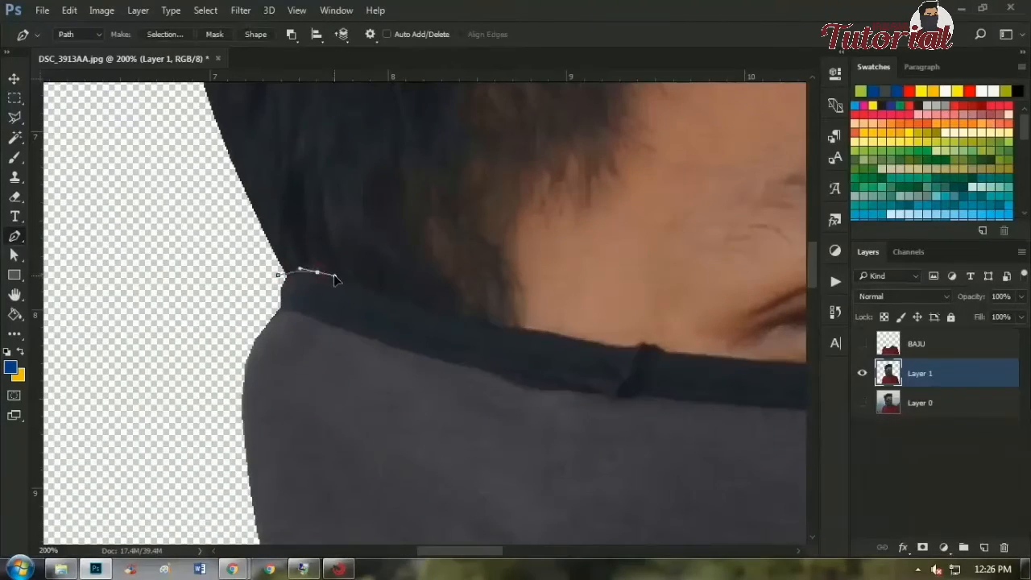
scroll(592, 345, "right", 5)
left_click_drag(149, 377, 188, 376)
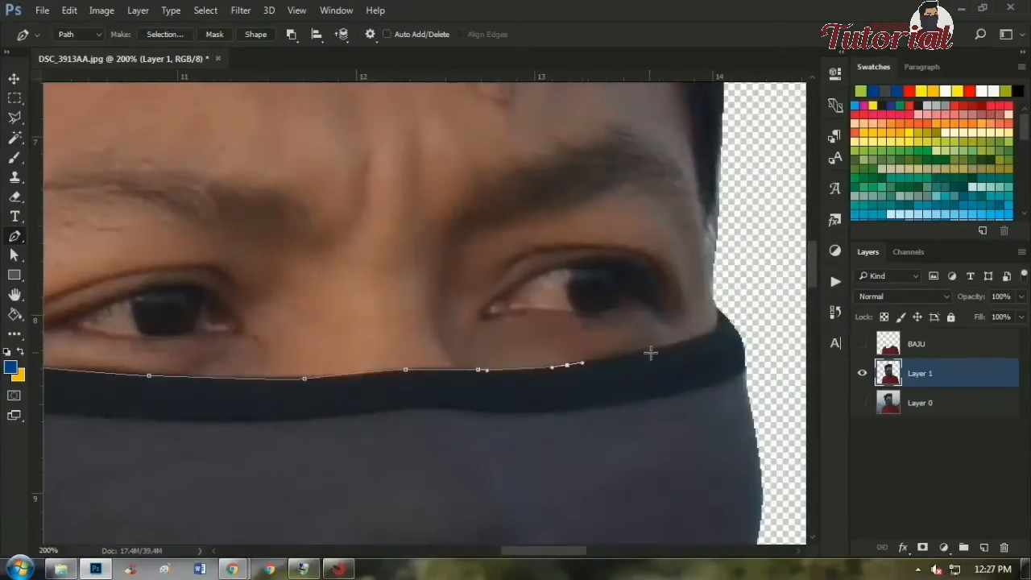
left_click(716, 328)
Continue the path down the side of the face covering and along the shirt neckline to the opposite side of the neck.
key("ctrl+minus")
key("ctrl+plus")
left_click(624, 260)
left_click_drag(811, 278, 812, 372)
key("ctrl+minus")
left_click_drag(367, 381, 327, 379)
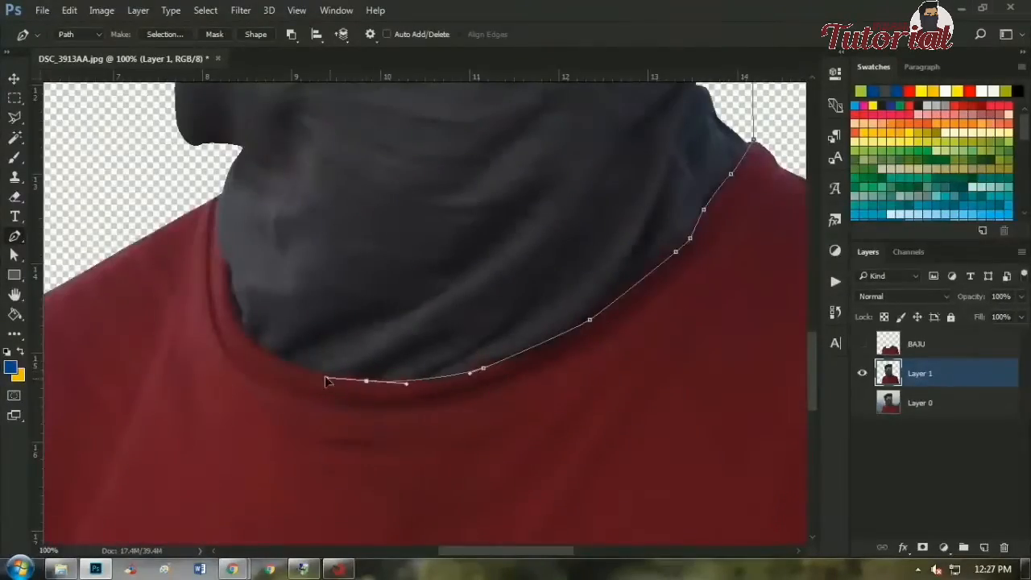
left_click_drag(254, 346, 240, 335)
key("ctrl+plus")
left_click_drag(529, 552, 479, 552)
left_click_drag(469, 359, 471, 322)
Convert the traced path to a selection and copy the face covering onto a new layer.
key("ctrl+minus")
key("ctrl+minus")
key("ctrl+minus")
key("ctrl+Return")
key("ctrl+j")
key("ctrl+minus")
key("ctrl+minus")
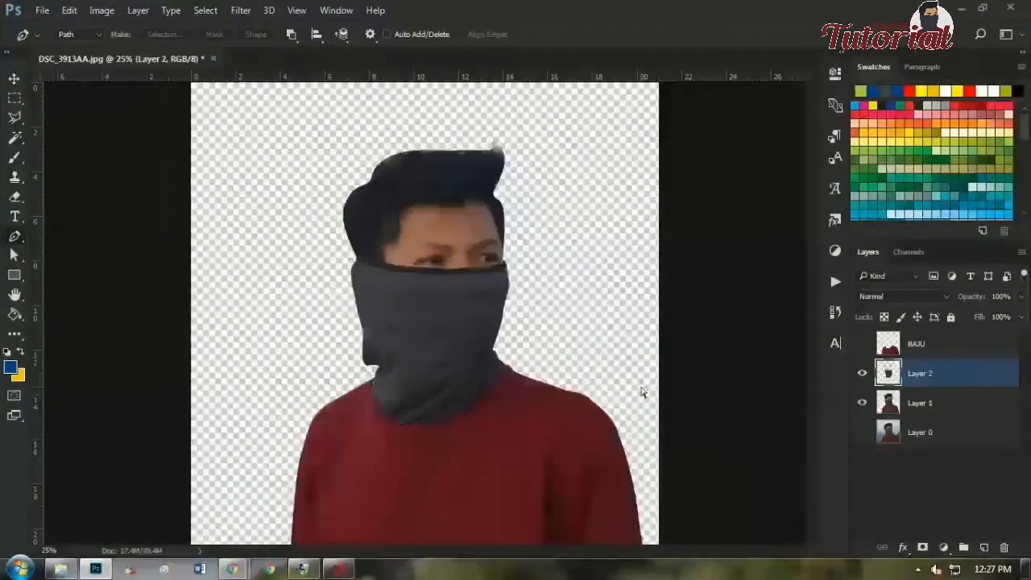
Rename the face covering layer as NUF, hide it, and leave Layer 1 shown and selected.
left_click(861, 403)
double_click(920, 373)
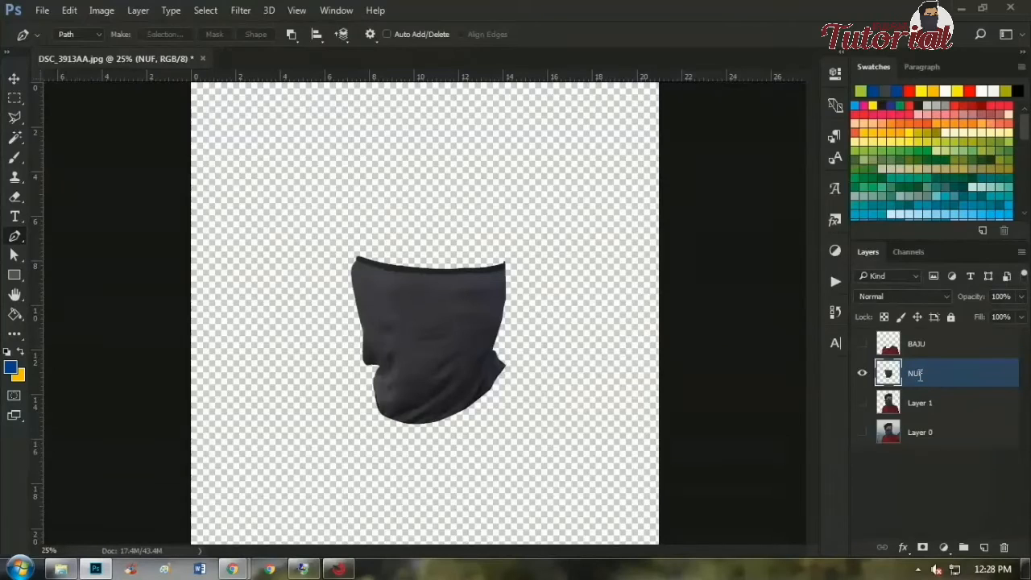
left_click(863, 373)
left_click(861, 403)
left_click(931, 405)
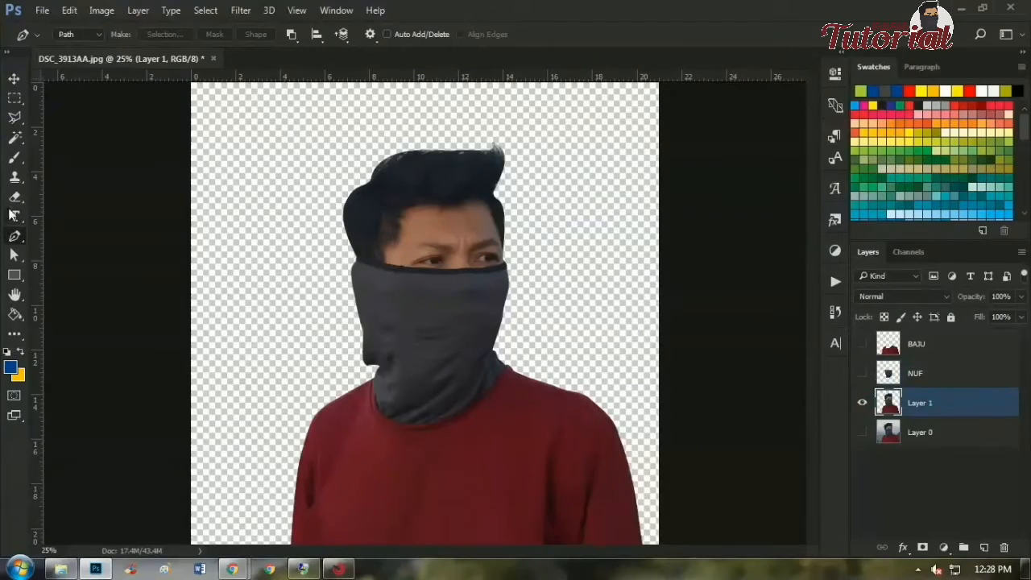
Examine the hair outline and its borders with the forehead and face covering up close.
key("ctrl+plus")
key("ctrl+plus")
key("ctrl+plus")
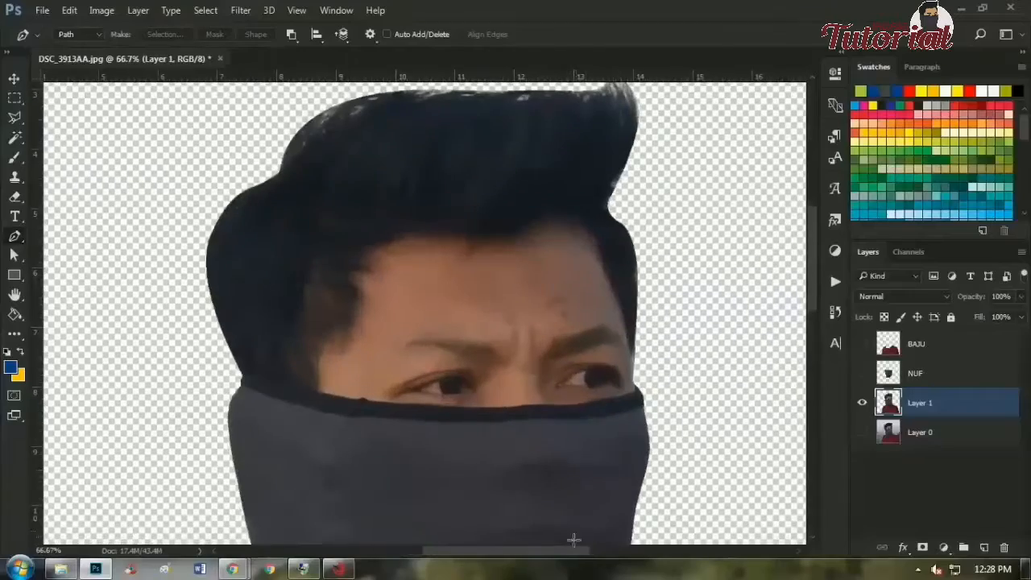
left_click_drag(567, 556, 585, 558)
key("ctrl+plus")
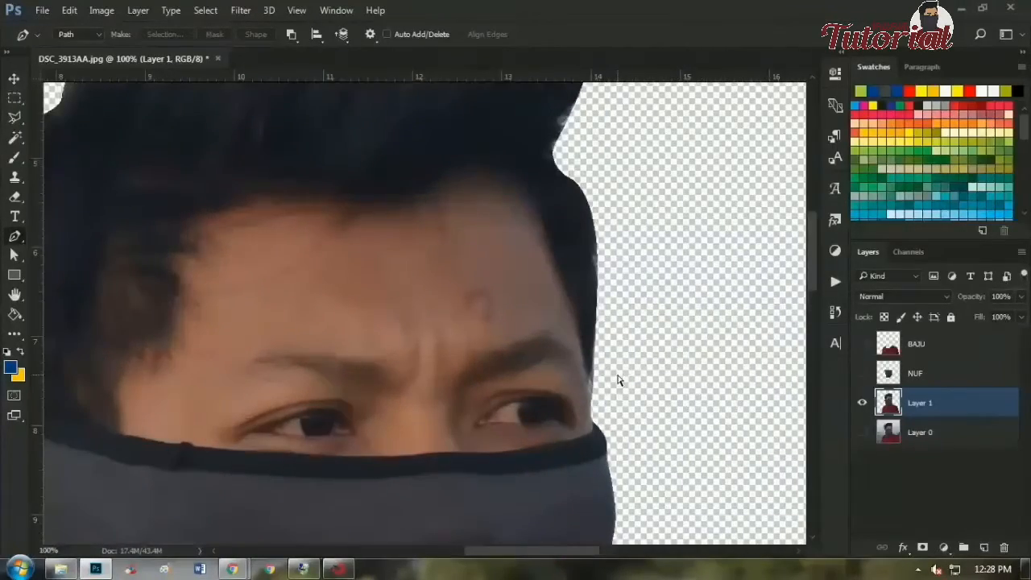
key("ctrl+minus")
left_click_drag(567, 556, 533, 556)
key("ctrl+plus")
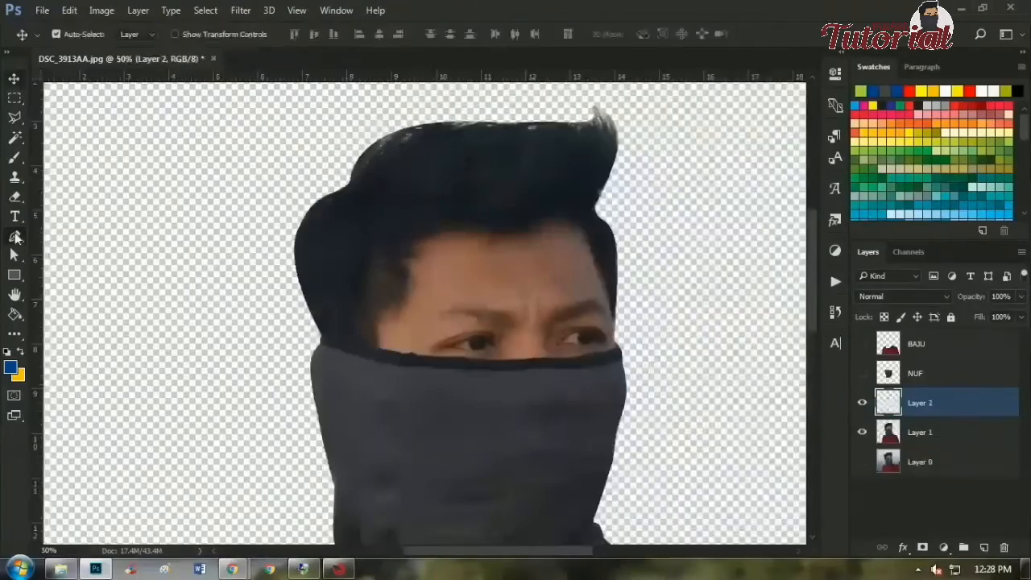
key("ctrl+plus")
key("ctrl+plus")
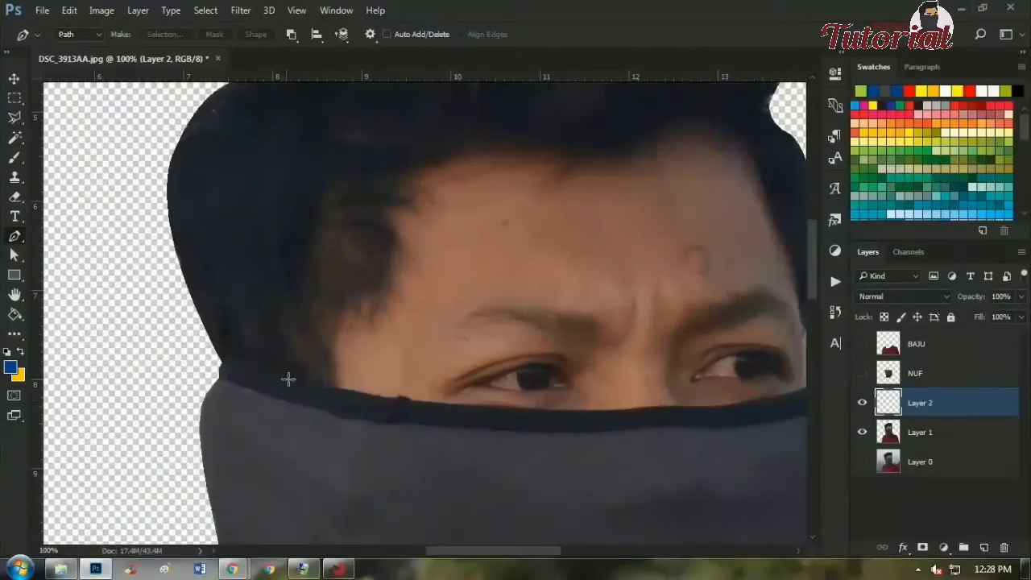
key("ctrl+plus")
scroll(370, 412, "left", 3)
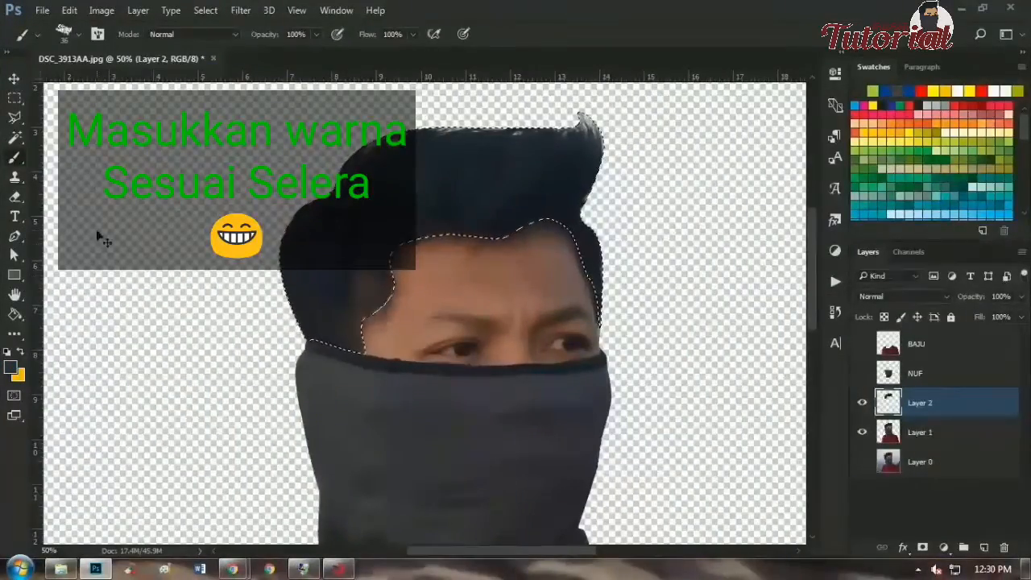
Paint the selected hair dark grey on Layer 2 with a textured brush, sizing it to 259 px and 190 px.
left_click(78, 34)
left_click(158, 81)
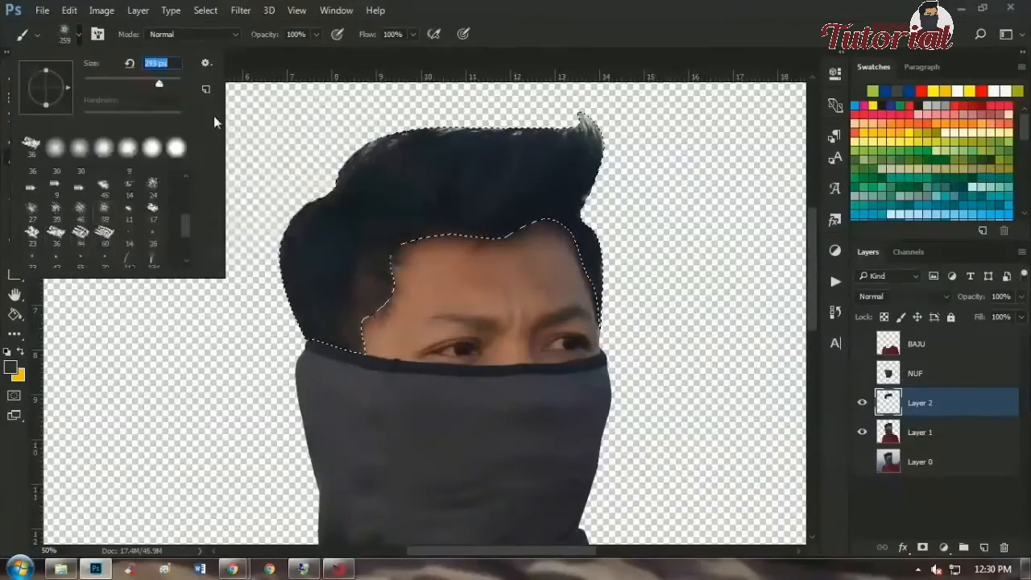
left_click_drag(312, 260, 332, 212)
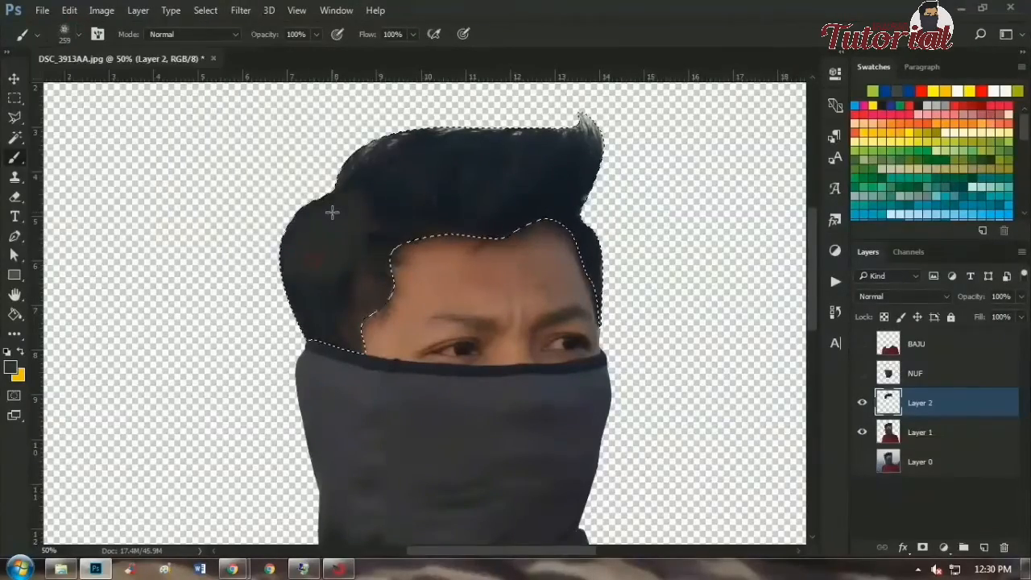
left_click(75, 32)
left_click(153, 79)
left_click(80, 33)
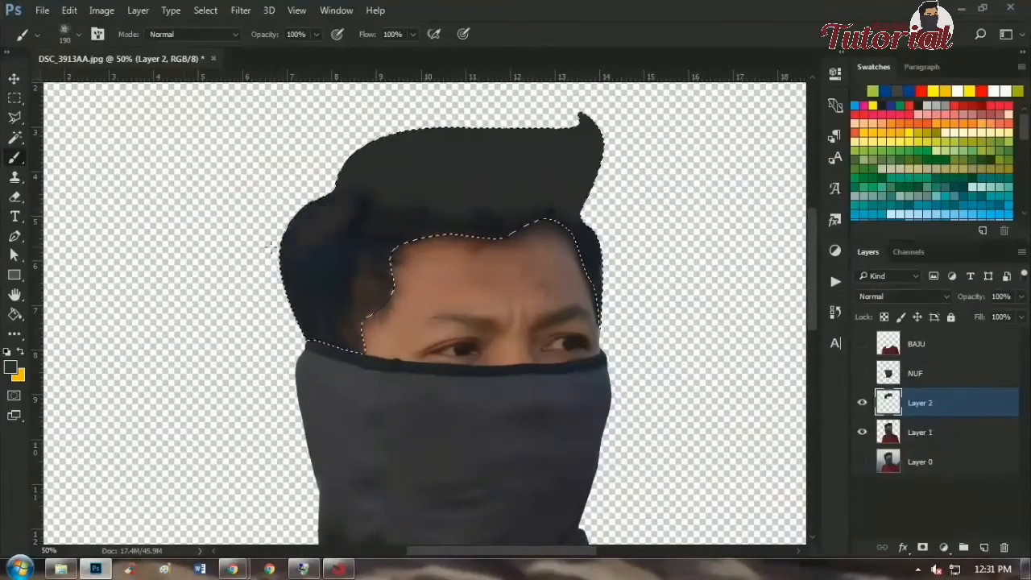
Hide Layer 1 and clear the selection around the painted hair.
left_click(861, 431)
key("ctrl+plus")
key("ctrl+plus")
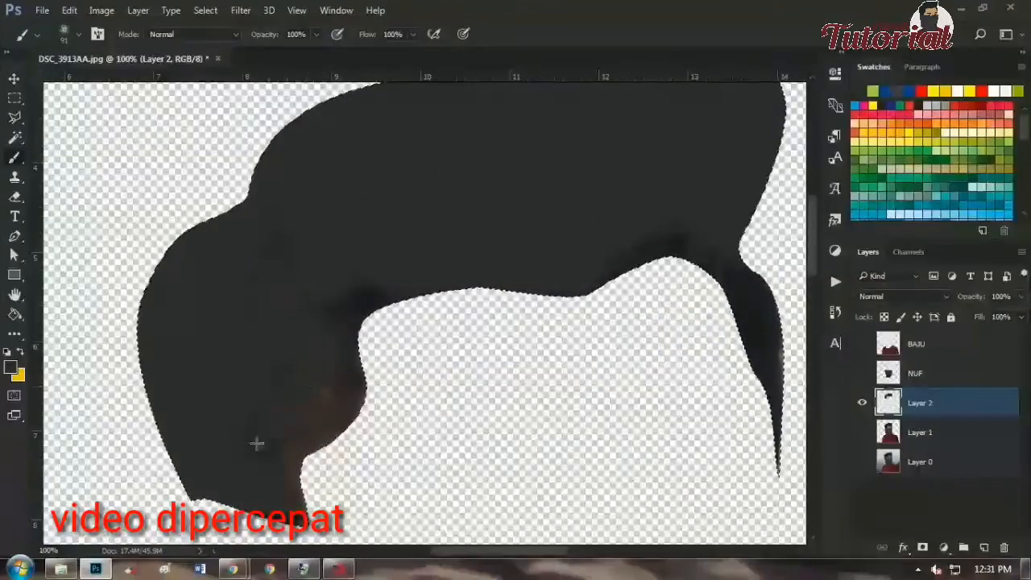
key("ctrl+d")
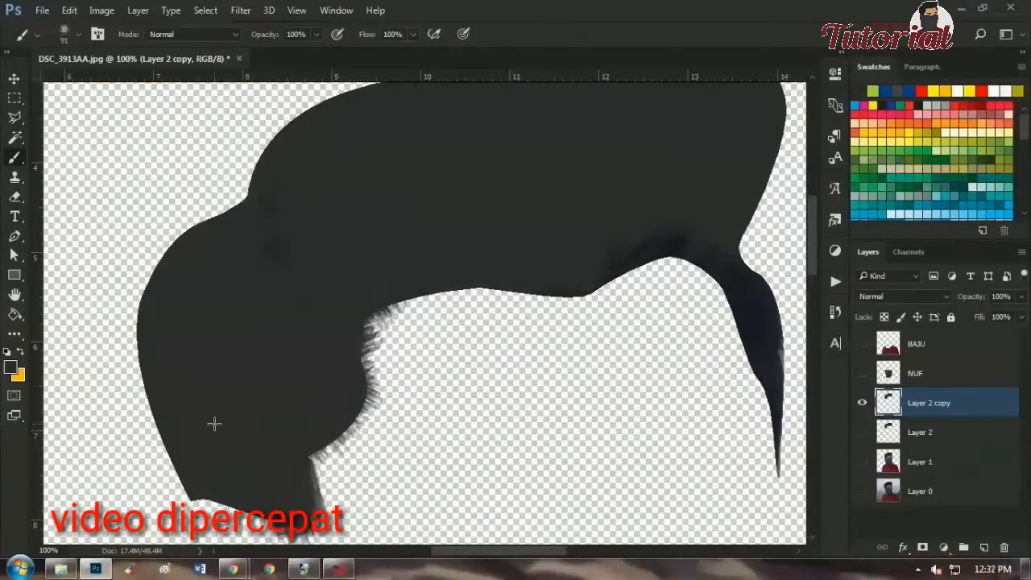
Paint fine hair strands along the forehead hairline on Layer 2 copy and show Layer 1 beneath it.
mouse_move(480, 259)
left_mouse_down()
mouse_move(608, 261)
mouse_move(755, 299)
left_mouse_up()
left_click(64, 33)
left_click(862, 461)
key("ctrl+minus")
key("v")
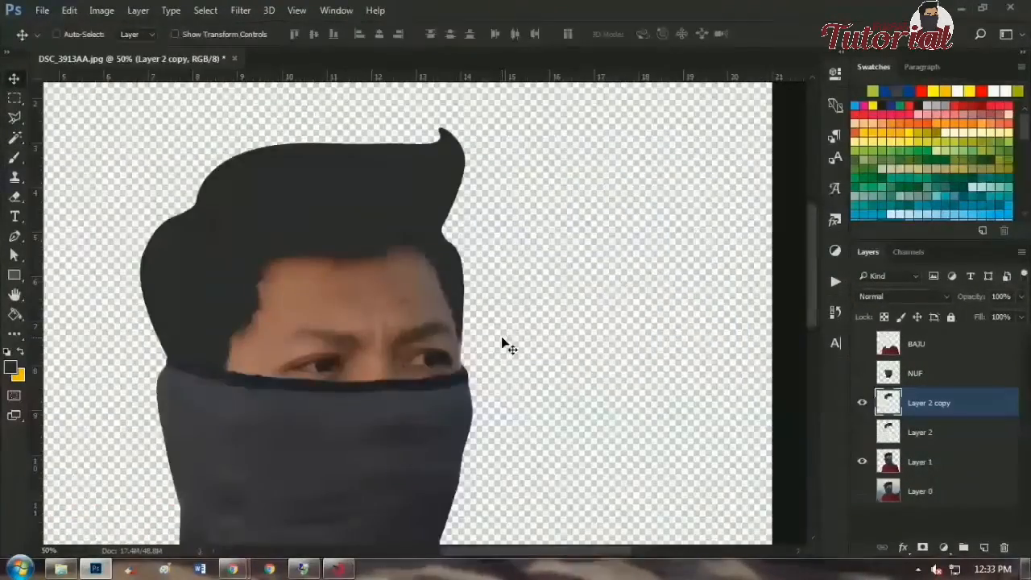
left_click_drag(596, 560, 570, 559)
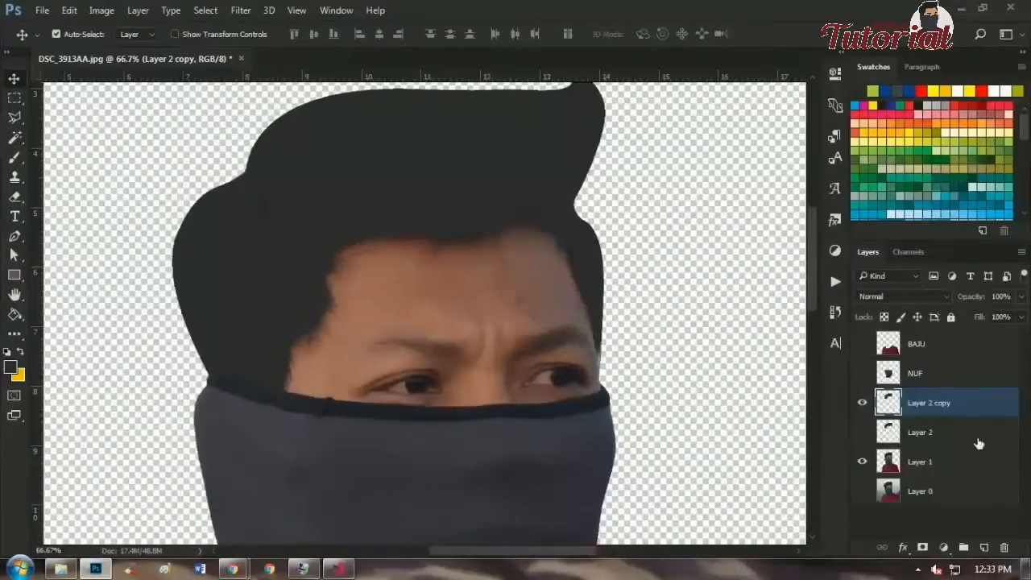
Hide Layer 1 and delete the original painted hair layer, Layer 2, keeping Layer 2 copy.
left_click(967, 435)
left_click(862, 461)
left_click(861, 432)
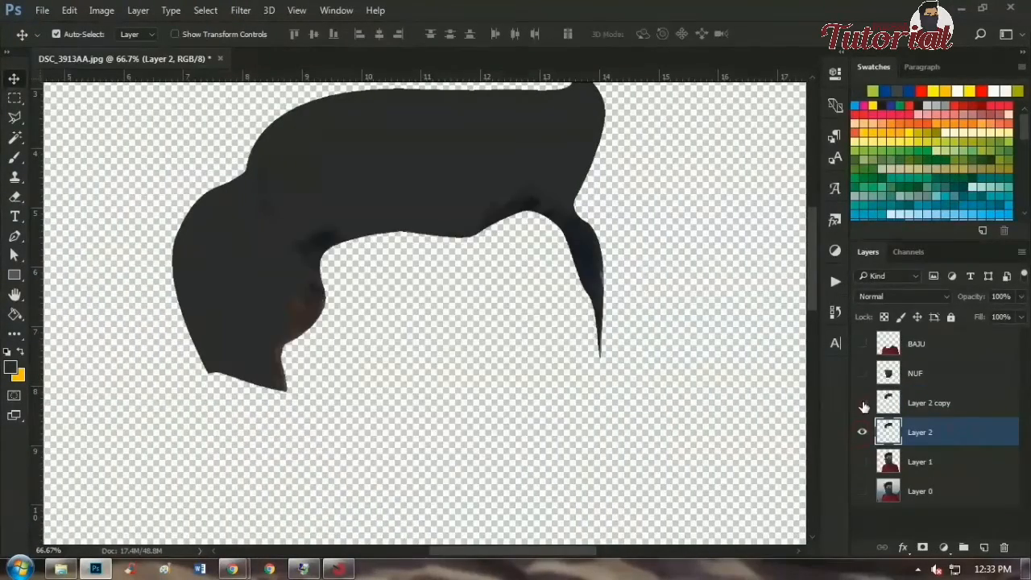
left_click(862, 403)
left_click(1004, 547)
key("Return")
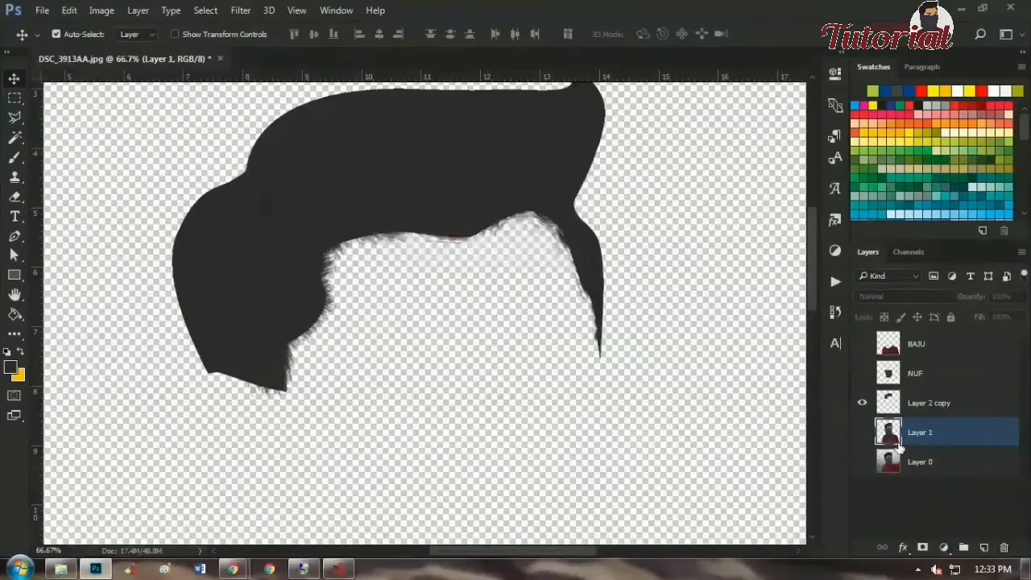
Compare the painted hair with the photo by toggling the visibility of Layer 1 and Layer 2 copy.
left_click(861, 432)
left_click(862, 404)
left_click(861, 403)
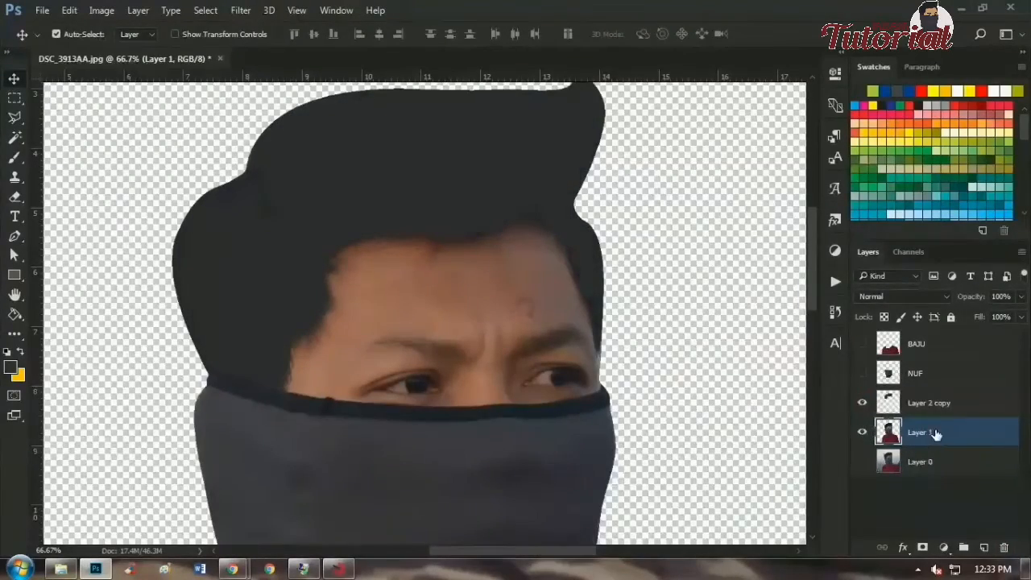
left_click(861, 431)
left_click(862, 404)
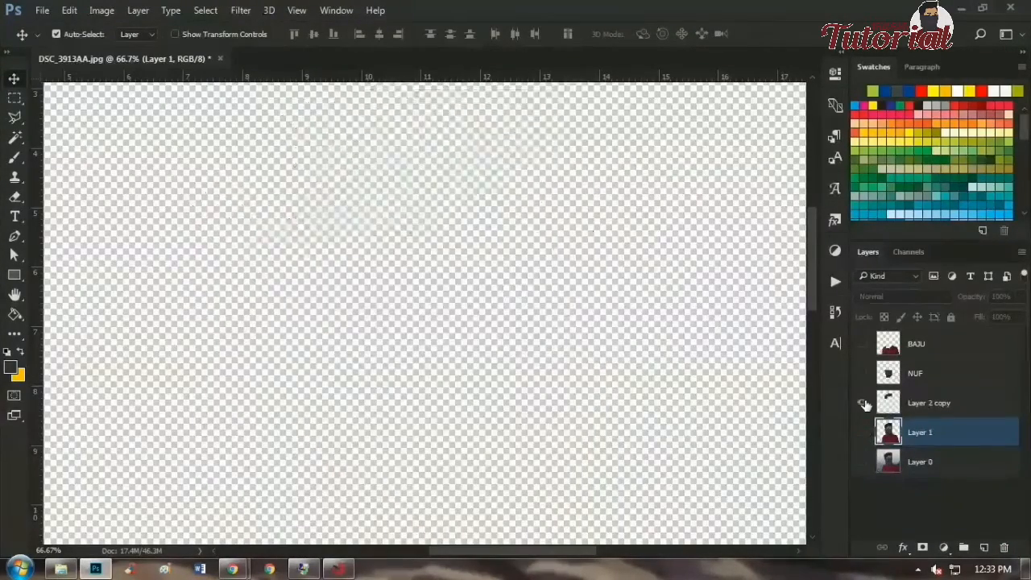
left_click(862, 404)
Paint darker shading along the edges and folds of the hair with a 51 px brush on a separate layer above it.
left_click(926, 403)
key("b")
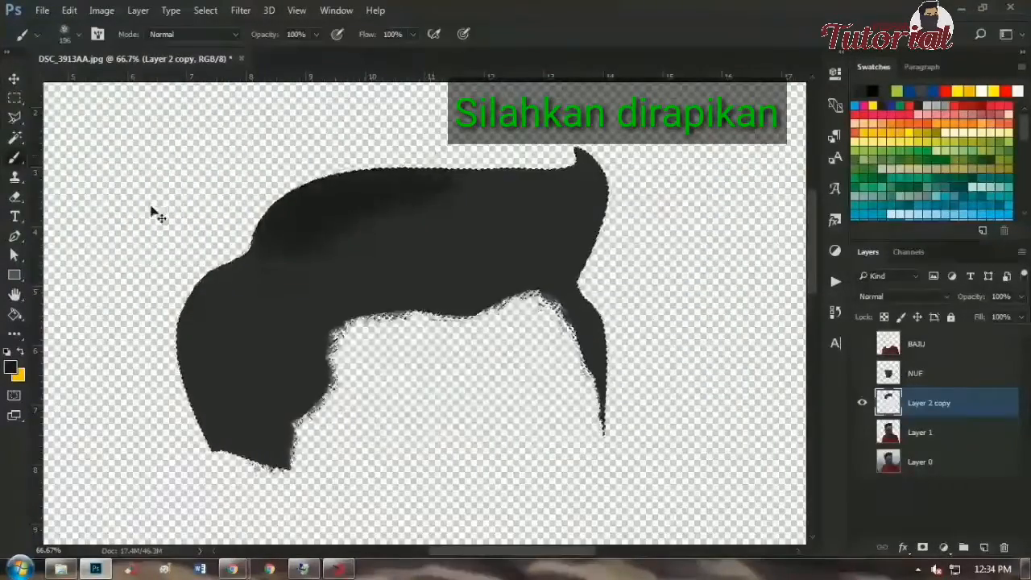
key("bracketleft")
key("bracketleft")
key("bracketleft")
key("bracketleft")
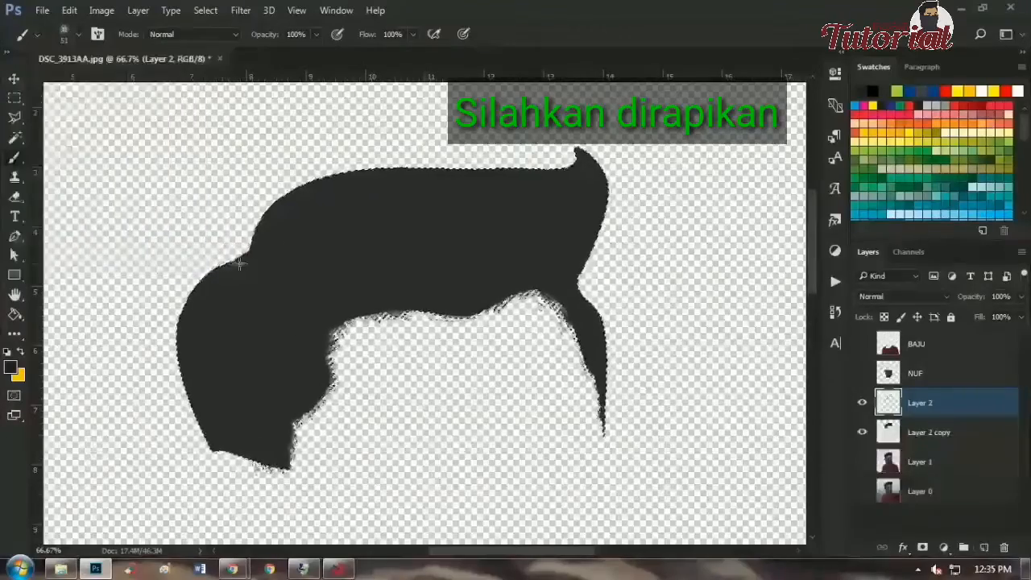
mouse_move(244, 261)
left_mouse_down()
mouse_move(253, 234)
mouse_move(410, 172)
mouse_move(301, 310)
mouse_move(309, 218)
left_mouse_up()
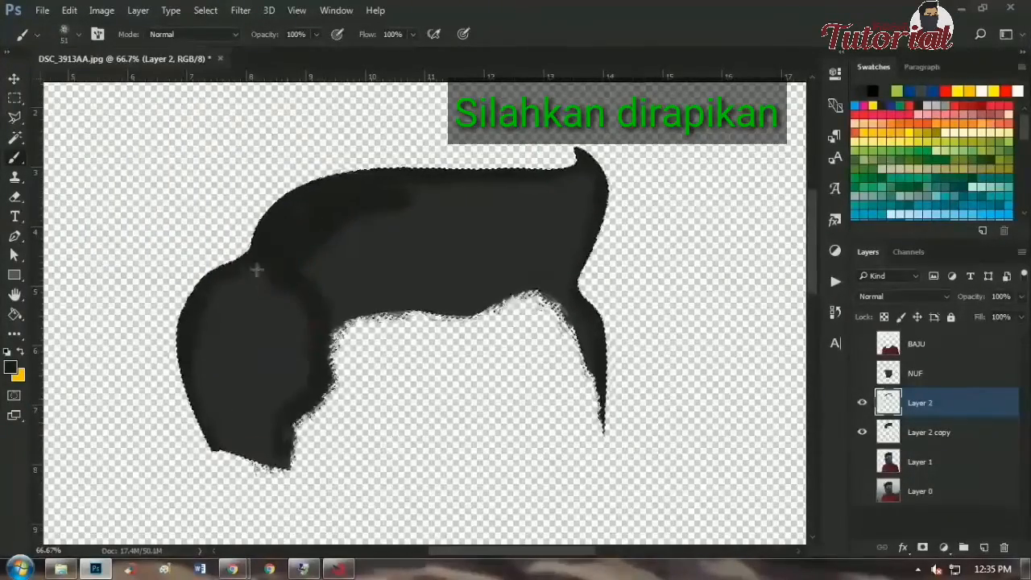
mouse_move(256, 271)
left_mouse_down()
mouse_move(255, 401)
mouse_move(218, 411)
mouse_move(476, 302)
mouse_move(420, 292)
mouse_move(540, 252)
mouse_move(319, 270)
mouse_move(475, 177)
left_mouse_up()
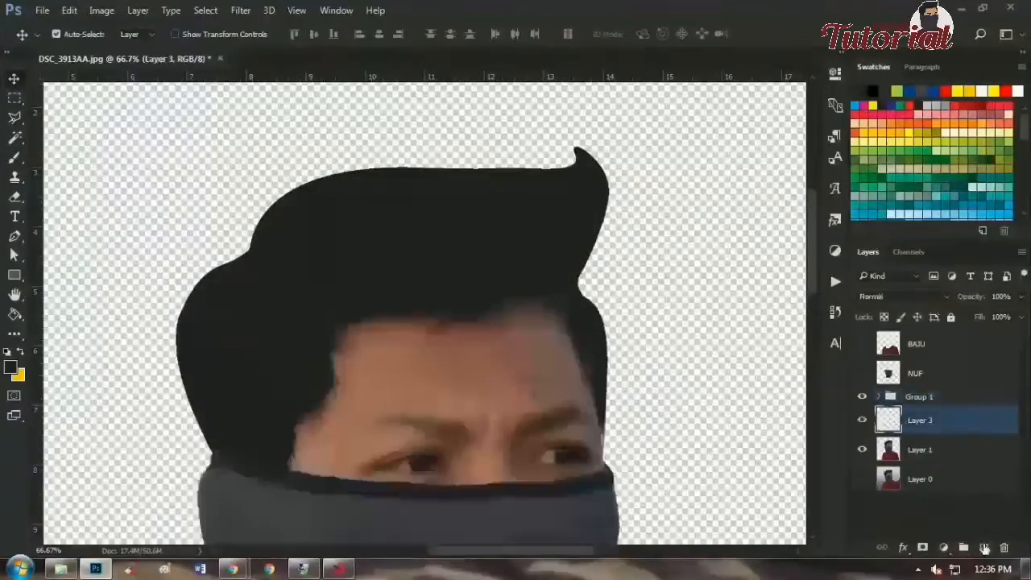
Trace the exposed face between the hair and the face covering with the Pen tool and convert the path to a selection.
key("p")
key("ctrl+plus")
scroll(223, 383, "down", 4)
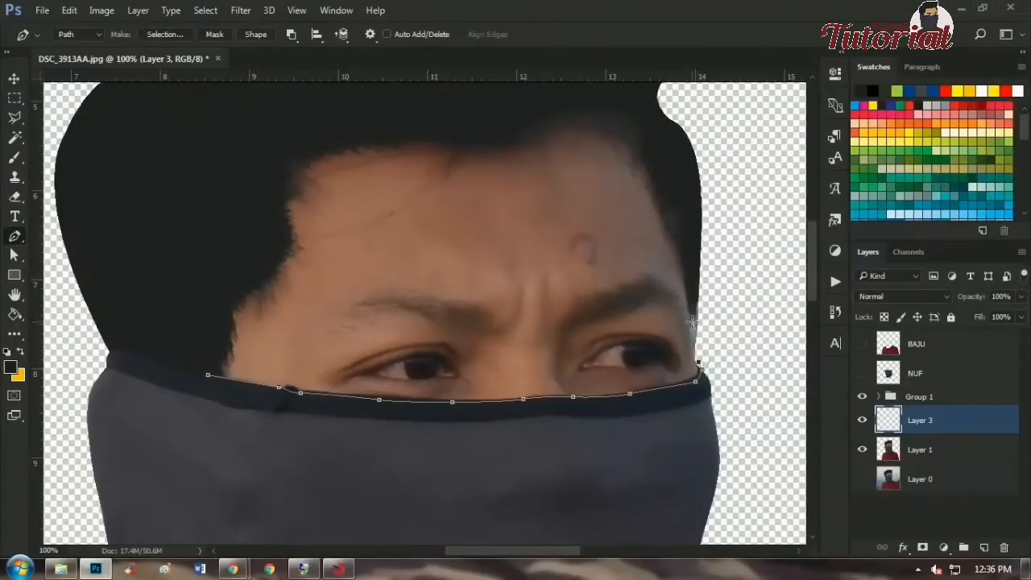
left_click(691, 250)
left_click(642, 121)
left_click(598, 103)
left_click(479, 141)
left_click(290, 151)
left_click(227, 303)
left_click(208, 375)
key("ctrl+Return")
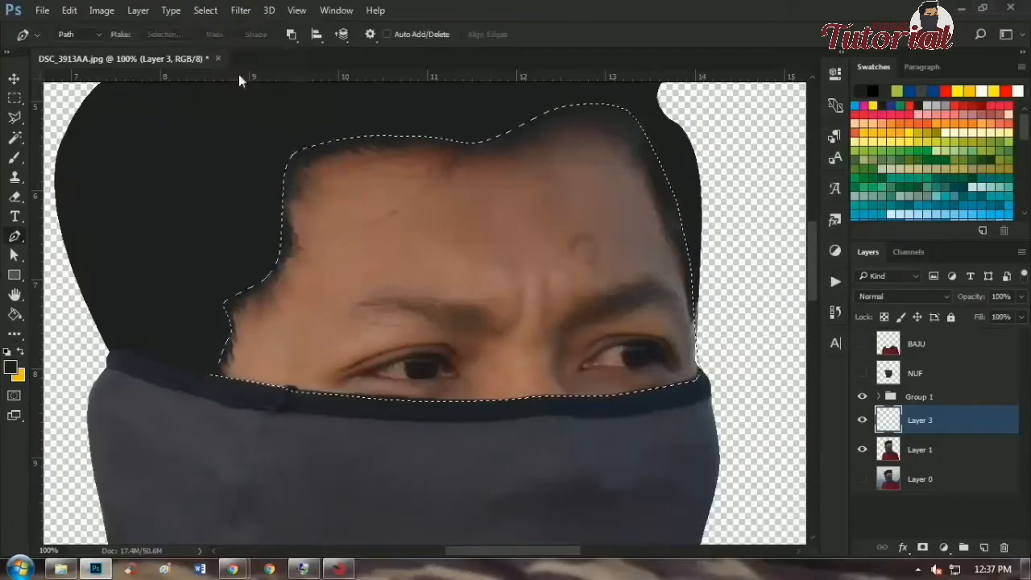
Choose the Brush tool and set the foreground colour to the light skin tone #eed3b6.
left_click(14, 158)
left_click(20, 352)
left_click(11, 367)
left_click(547, 387)
left_click_drag(449, 303, 383, 224)
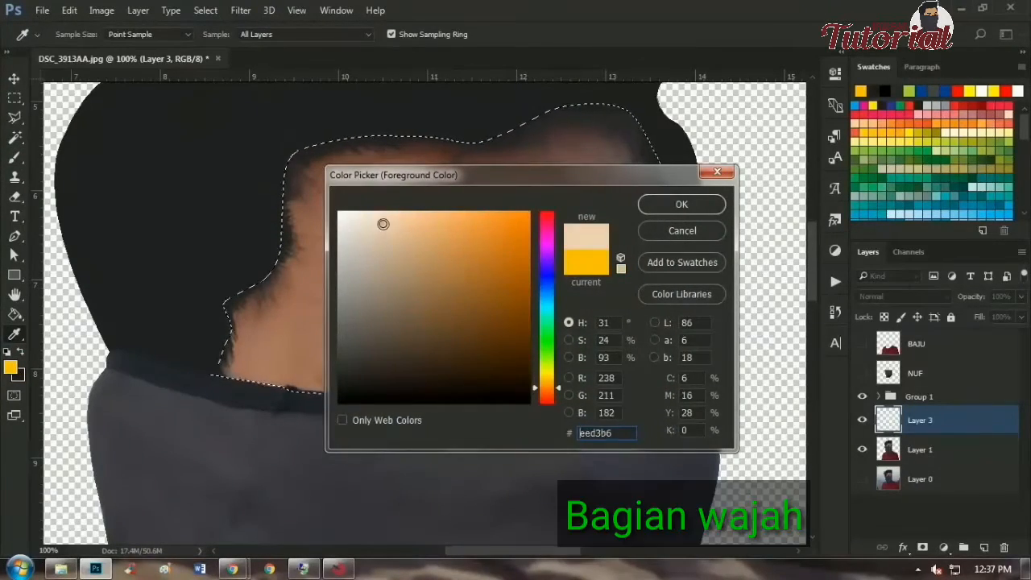
left_click(682, 203)
Paint the whole selected face area with the skin tone on Layer 3, enlarging the brush from 51 px to cover it.
left_click_drag(383, 181, 292, 216)
left_click(77, 34)
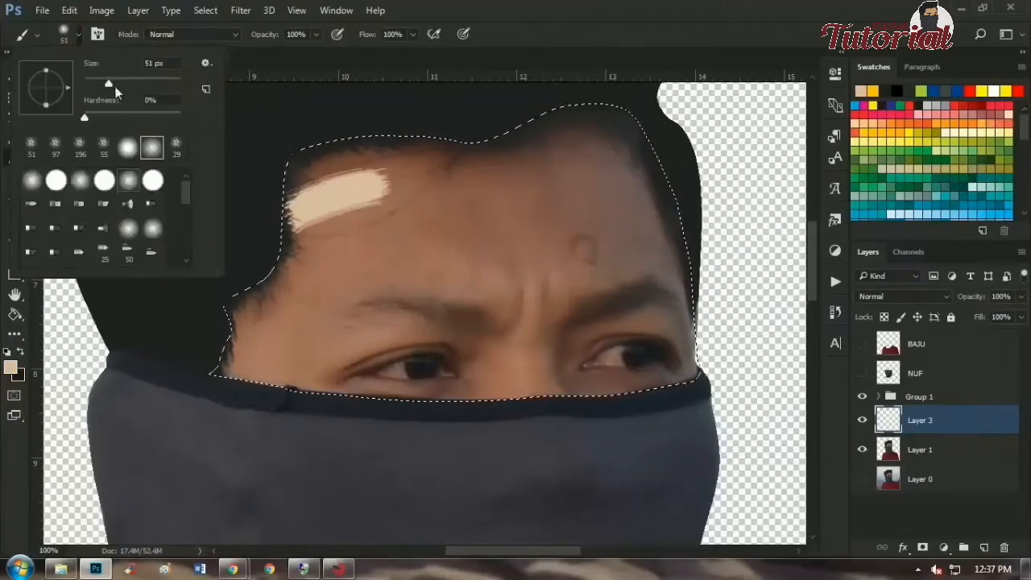
left_click_drag(110, 84, 161, 83)
left_click(250, 294)
mouse_move(334, 166)
left_mouse_down()
mouse_move(263, 288)
mouse_move(248, 331)
left_mouse_up()
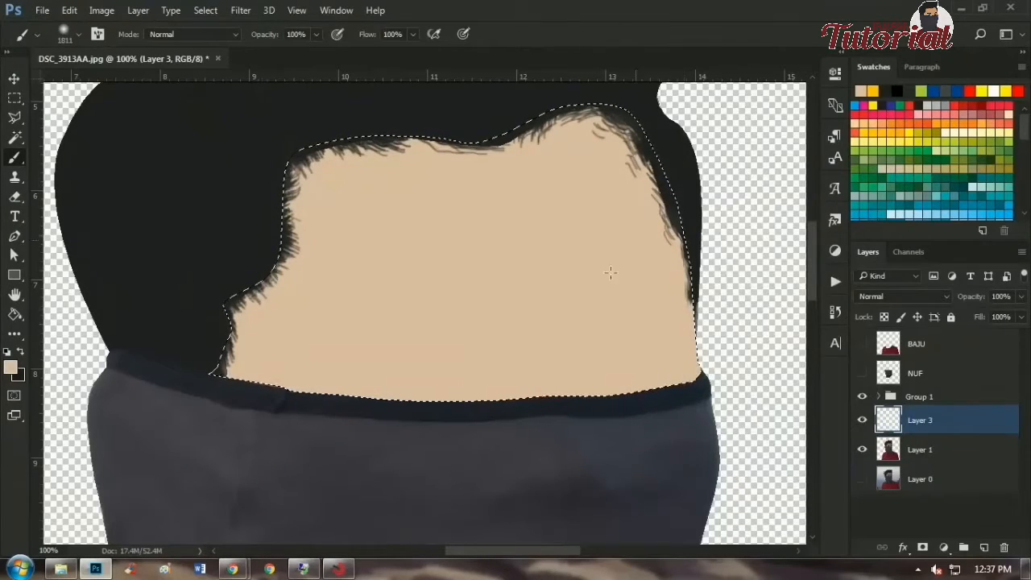
Pick a darker tan skin tone as the foreground colour and repaint the selected face area on Layer 3.
key("i")
left_click(10, 367)
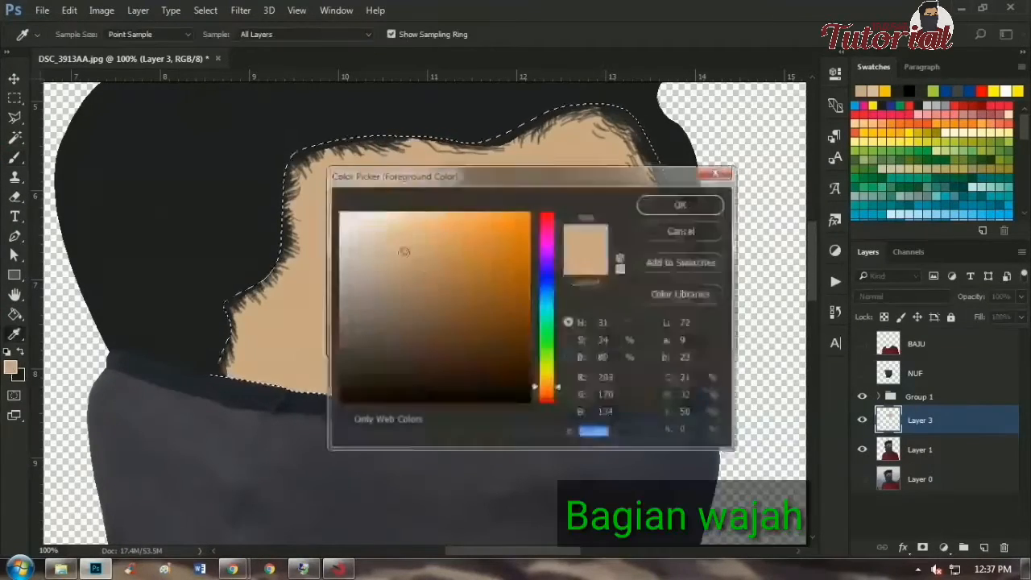
left_click(424, 260)
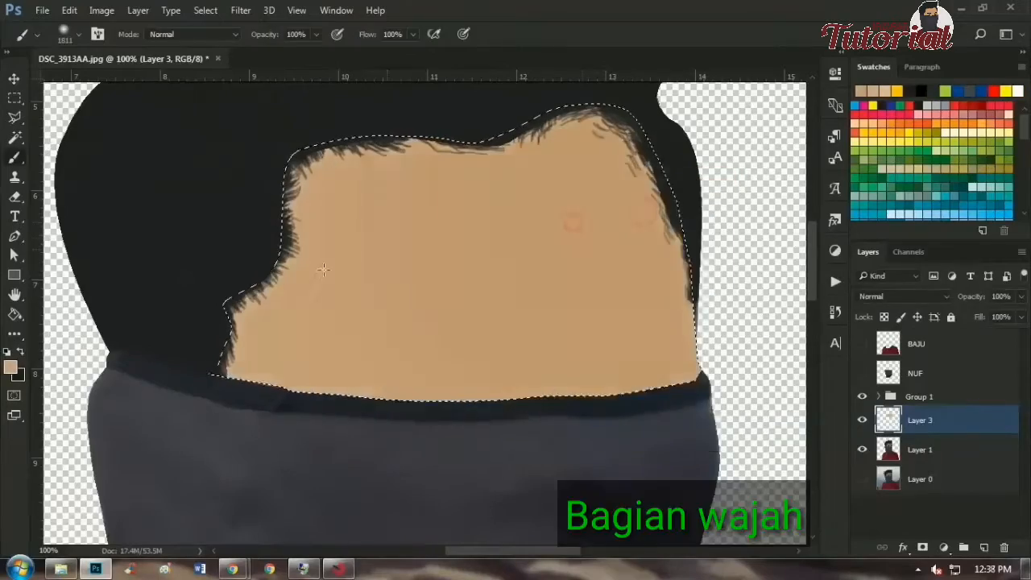
Draw the white of the fully visible eye on new Layer 4 over the photo, and hide that layer.
key("ctrl+minus")
key("ctrl+minus")
key("ctrl+plus")
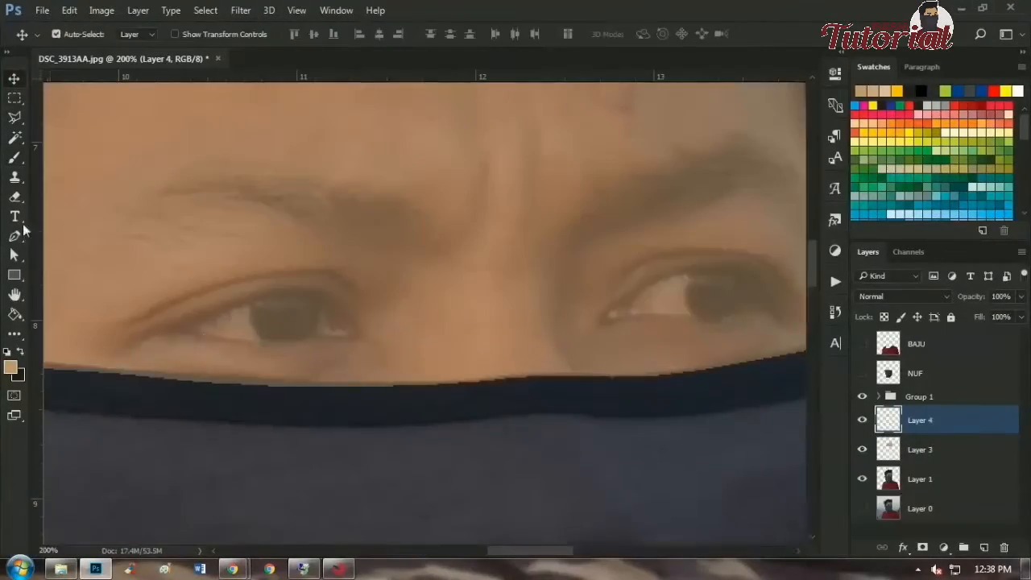
left_click_drag(299, 339, 311, 337)
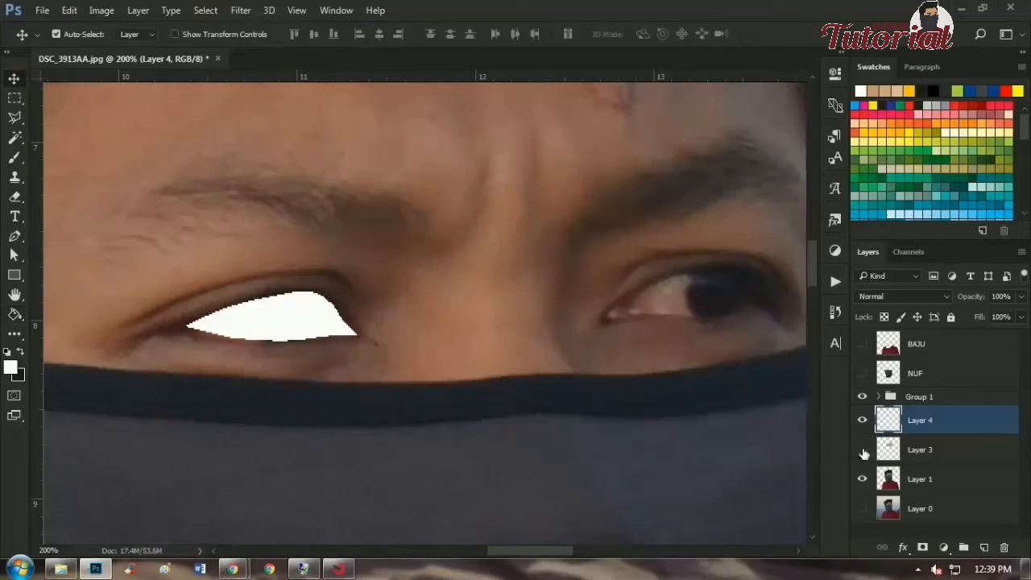
left_click(861, 419)
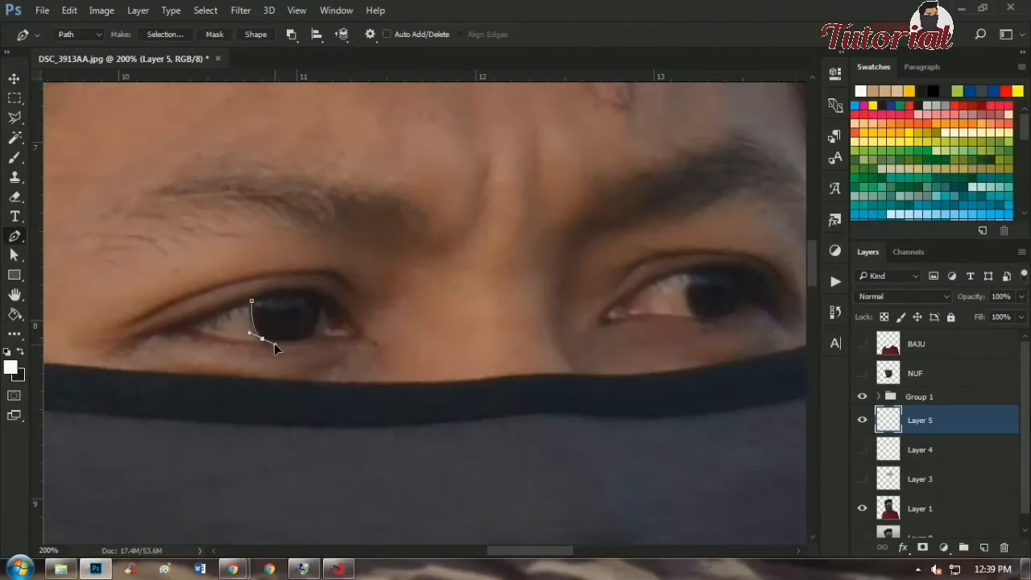
Trace the iris with the Pen tool on Layer 5, convert the path to a selection and fill it very dark brown.
left_click(252, 301)
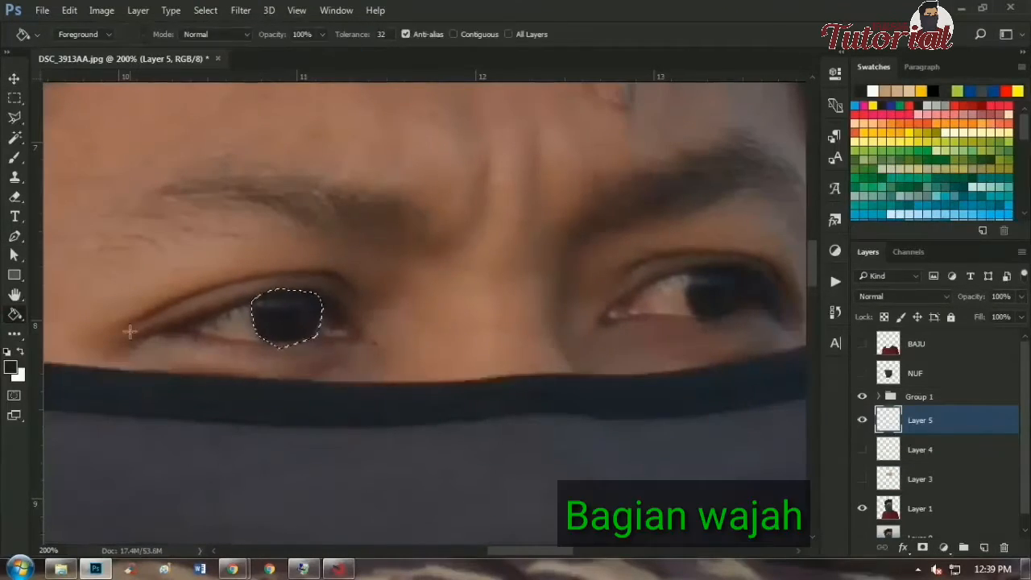
left_click(492, 318)
left_click(504, 382)
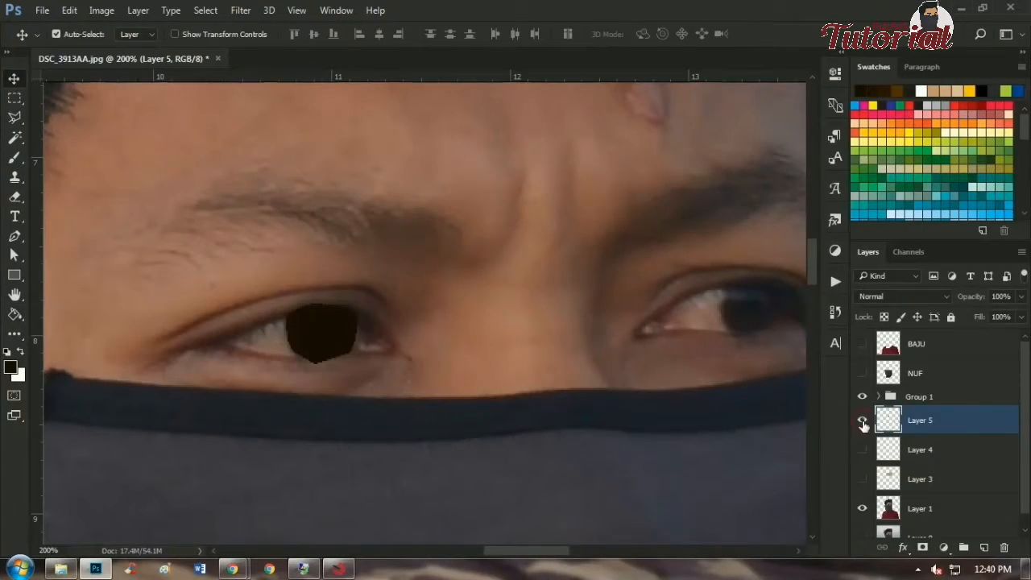
left_click(862, 420)
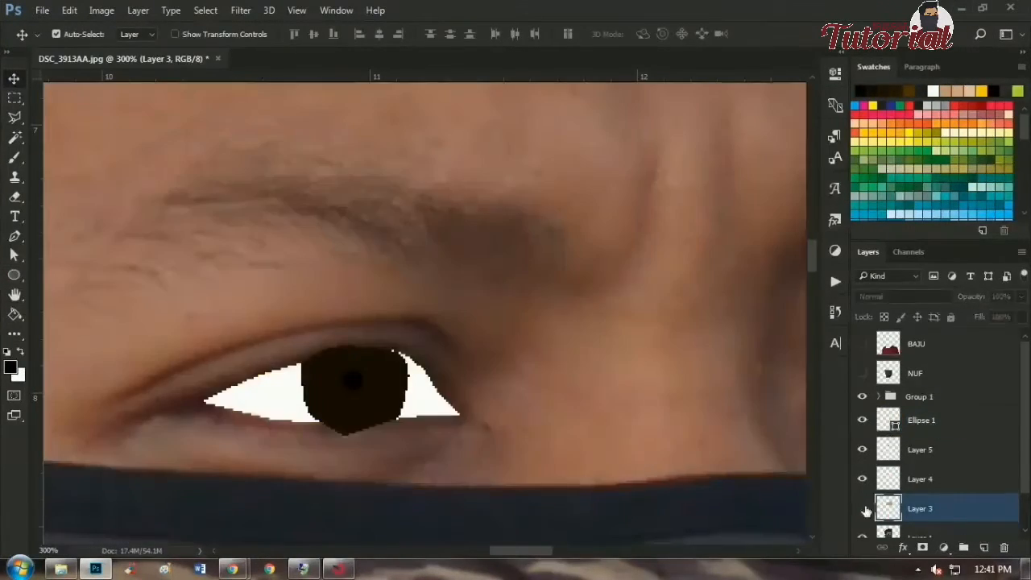
Trim the dark iris on Layer 5 to the outline of the white eye shape on Layer 4.
left_click(938, 480)
left_click(933, 452)
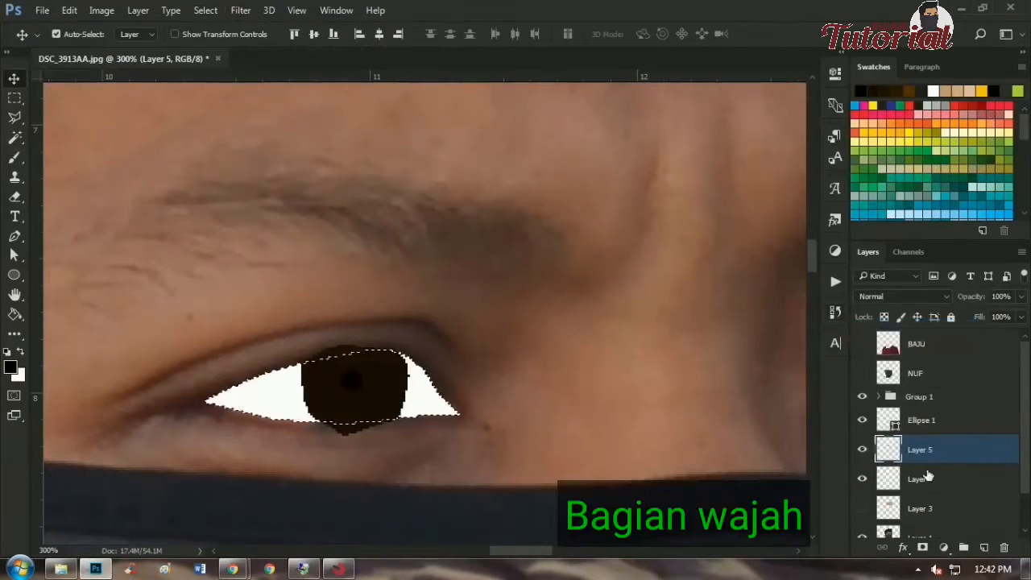
left_click(958, 483)
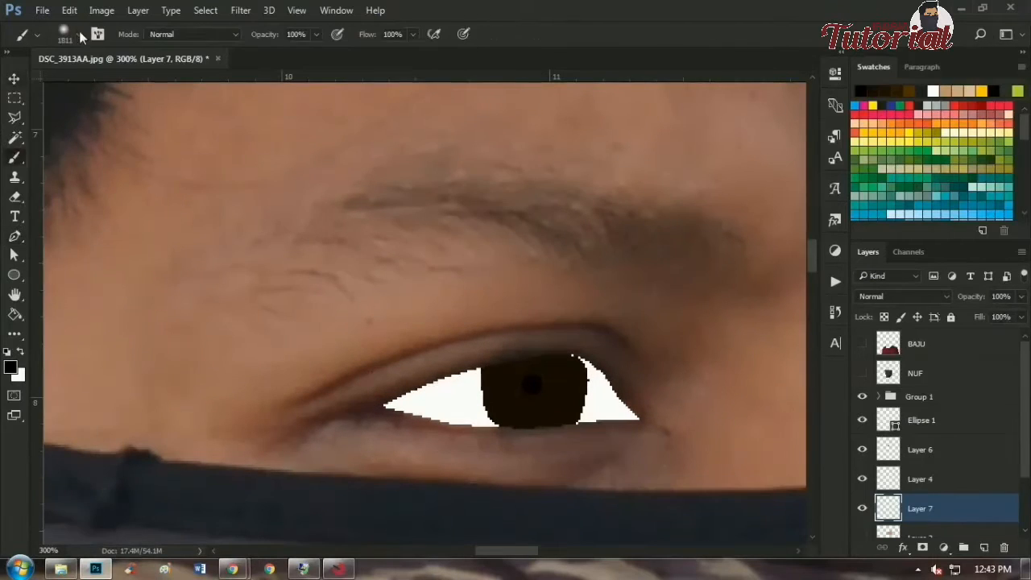
Choose a bristle brush, trace the eyebrow above the drawn eye as a selection, paint it black on Layer 7 and deselect.
left_click(80, 34)
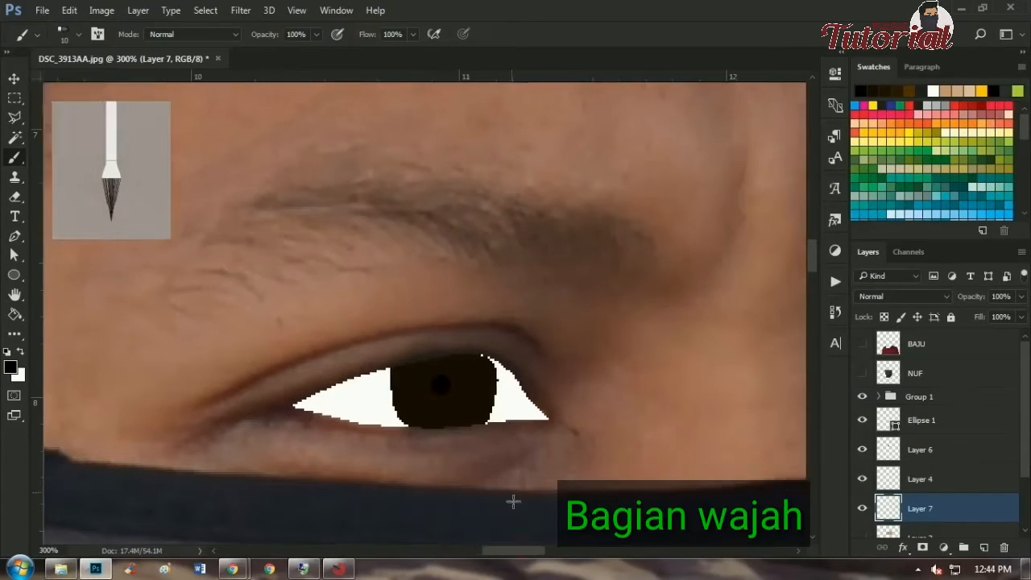
left_click(79, 34)
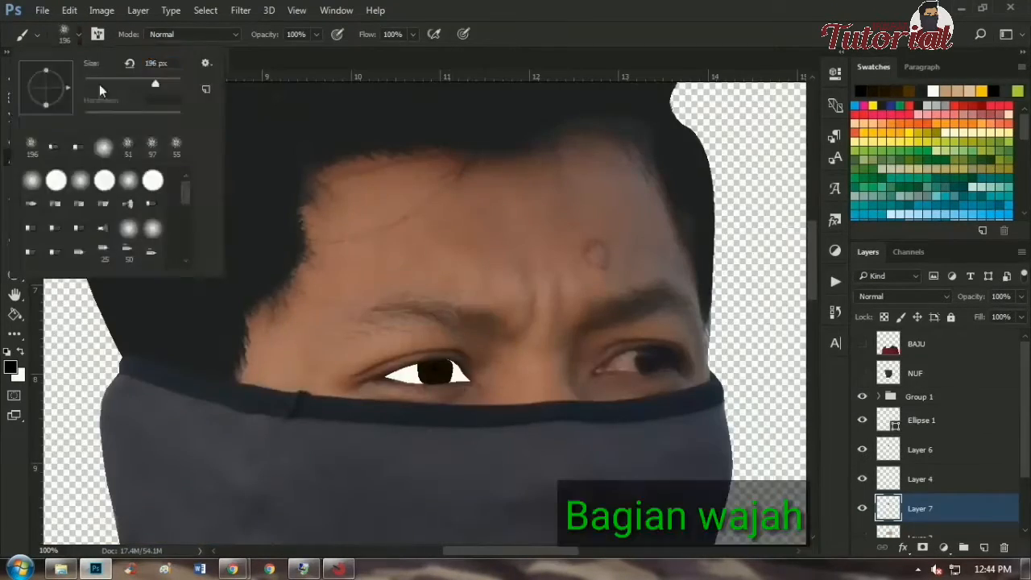
key("p")
right_click(451, 301)
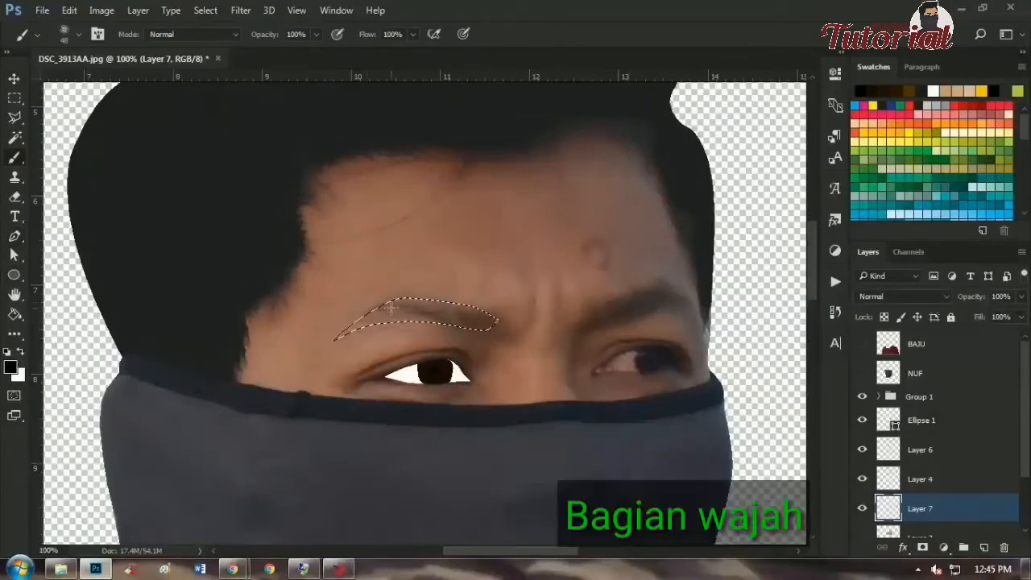
key("ctrl+d")
Trace the other eyebrow with the Pen tool, convert the path to a selection and paint it black on new Layer 8.
key("p")
key("ctrl+shift+alt+n")
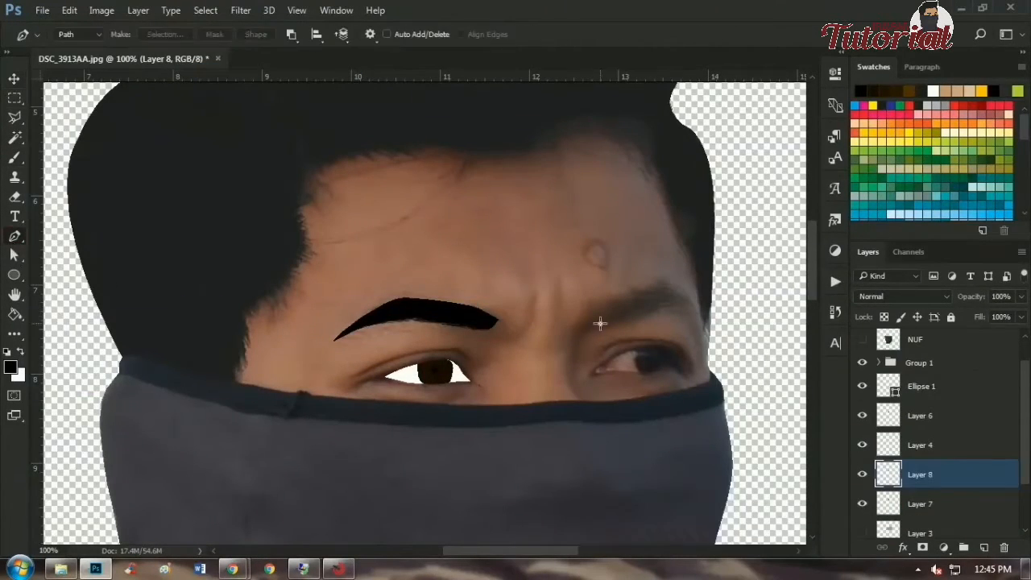
key("ctrl+Return")
key("b")
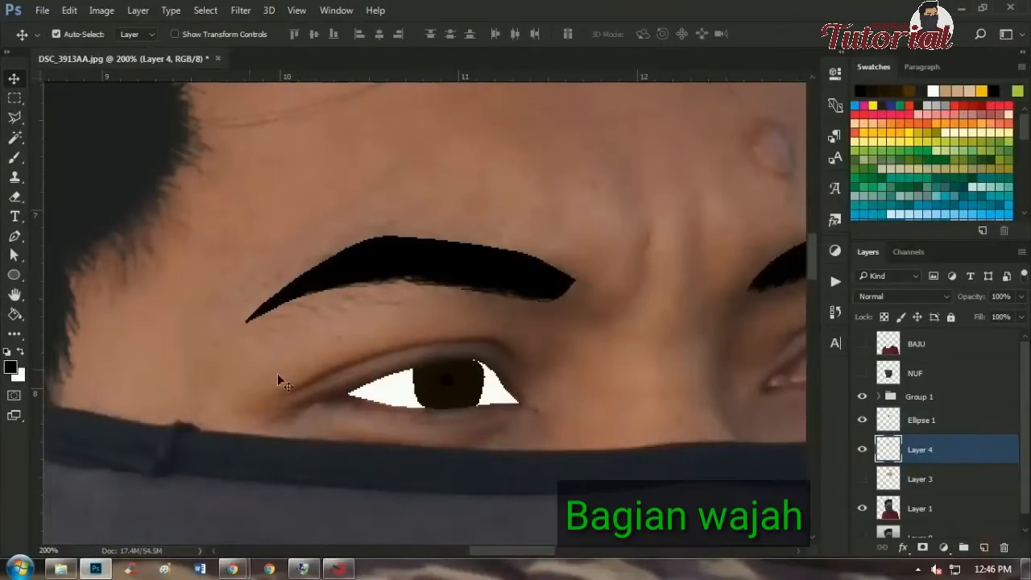
Undo the overly thick 20 px test stroke, reduce the brush to 7 px and paint thin black eyelid lines on Layer 4.
left_click_drag(514, 347, 480, 337)
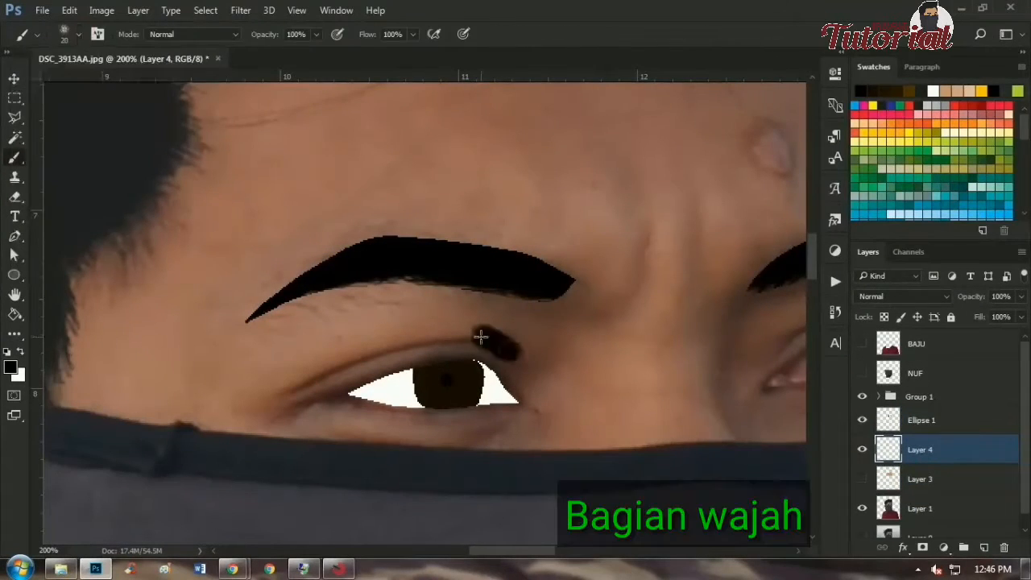
key("ctrl+z")
key("bracketleft")
key("bracketleft")
key("bracketleft")
key("bracketleft")
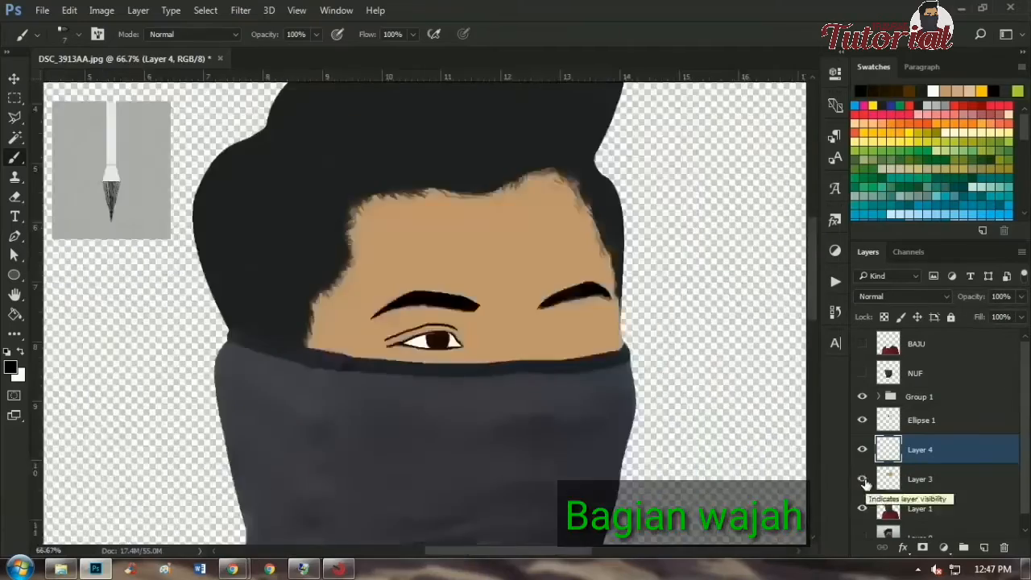
Paint tan shading beneath the eyebrows and around the drawn eye on Layer 5 with a 17 px brush.
key("ctrl+plus")
key("v")
left_click_drag(262, 372, 274, 377)
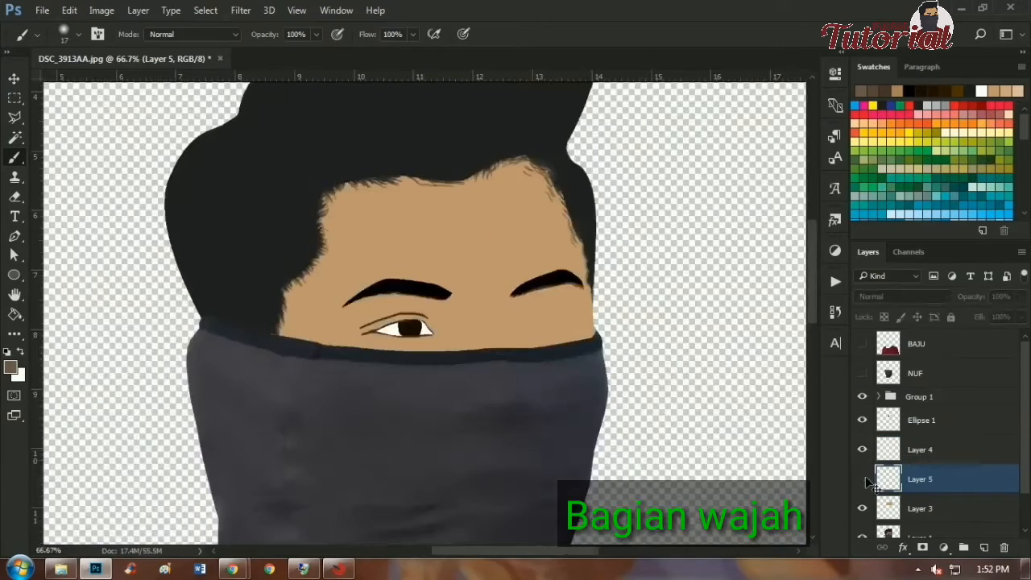
left_click(863, 478)
left_click(863, 449)
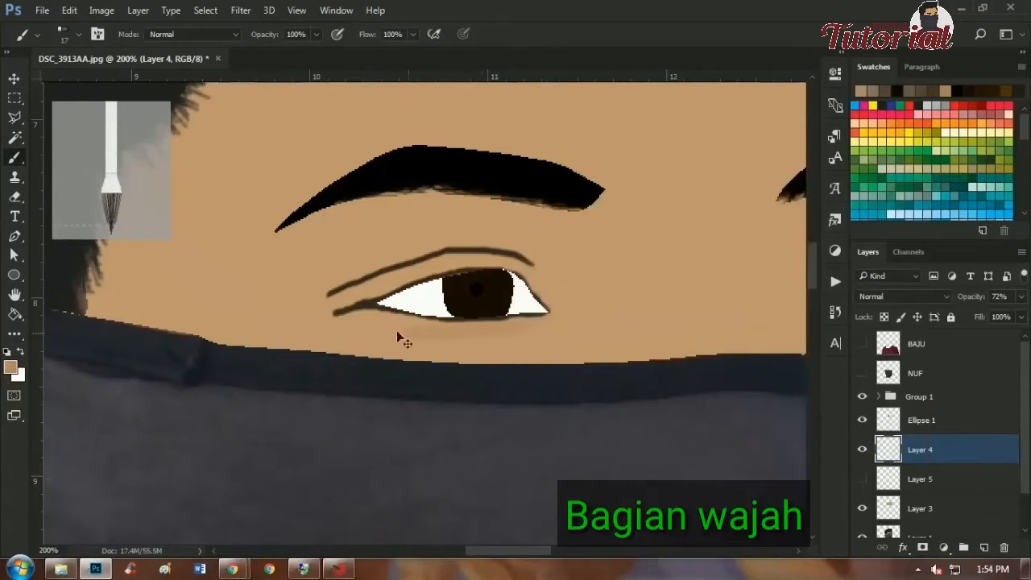
left_click(920, 479)
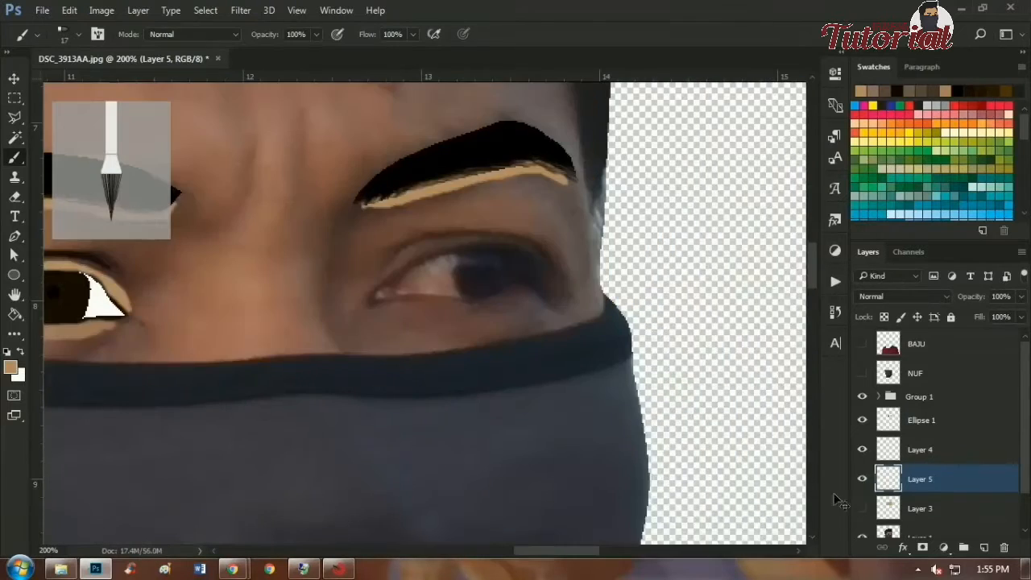
Build the second eye with a white shape, dark iris and pupil, merge its layers and outline its lids with the brush.
left_click(921, 420)
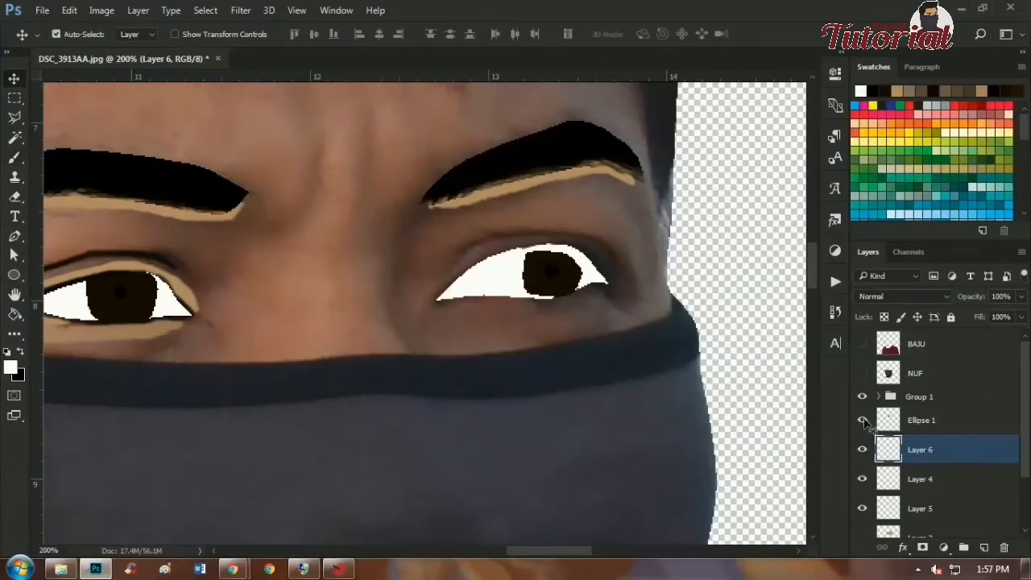
key("ctrl+e")
key("b")
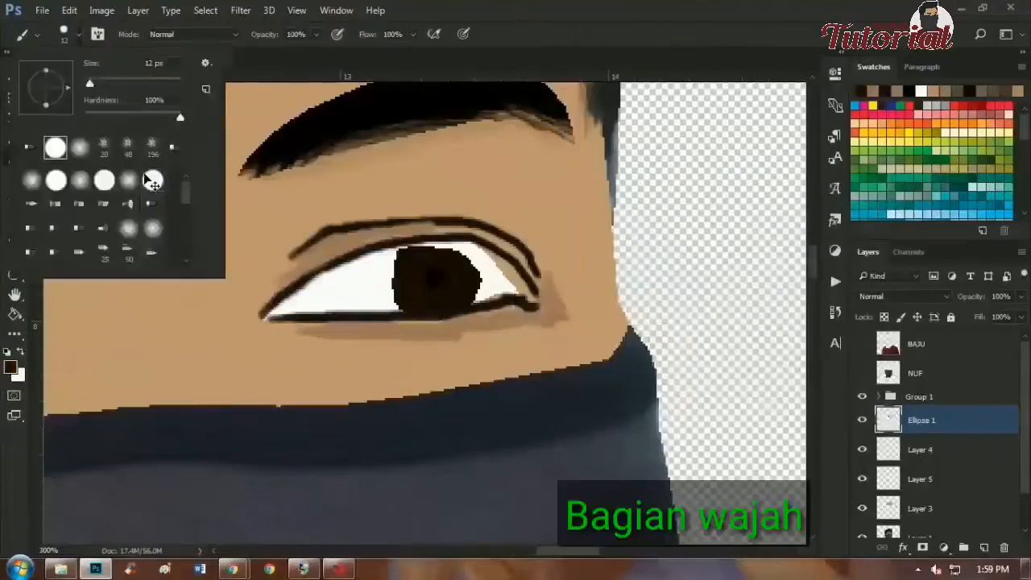
left_click(415, 259)
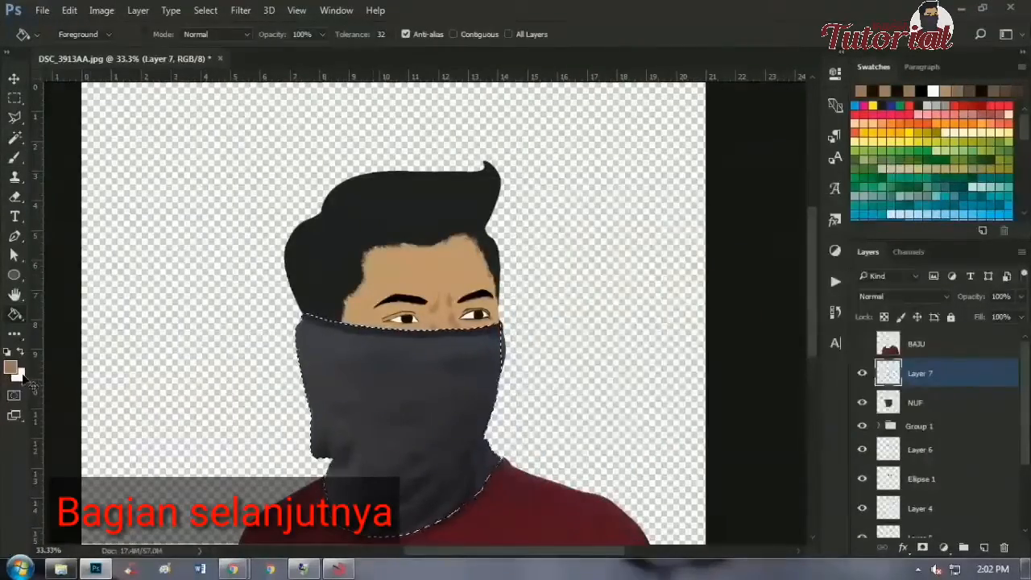
Sample a dark grey from the face covering and fill the covering's selection with it on Layer 7.
left_click(10, 367)
left_click(393, 375)
key("Return")
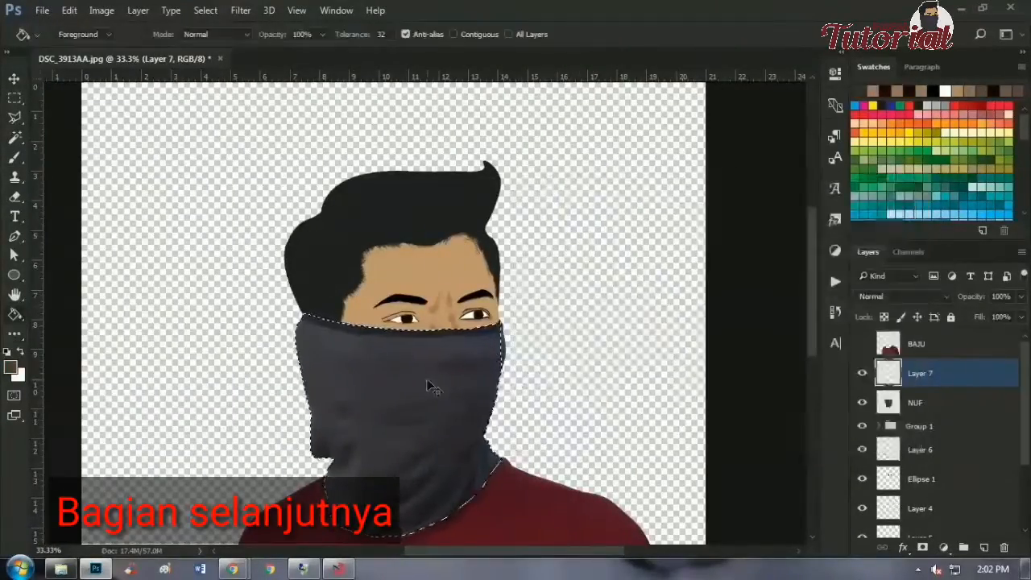
left_click(428, 383)
key("v")
key("ctrl+plus")
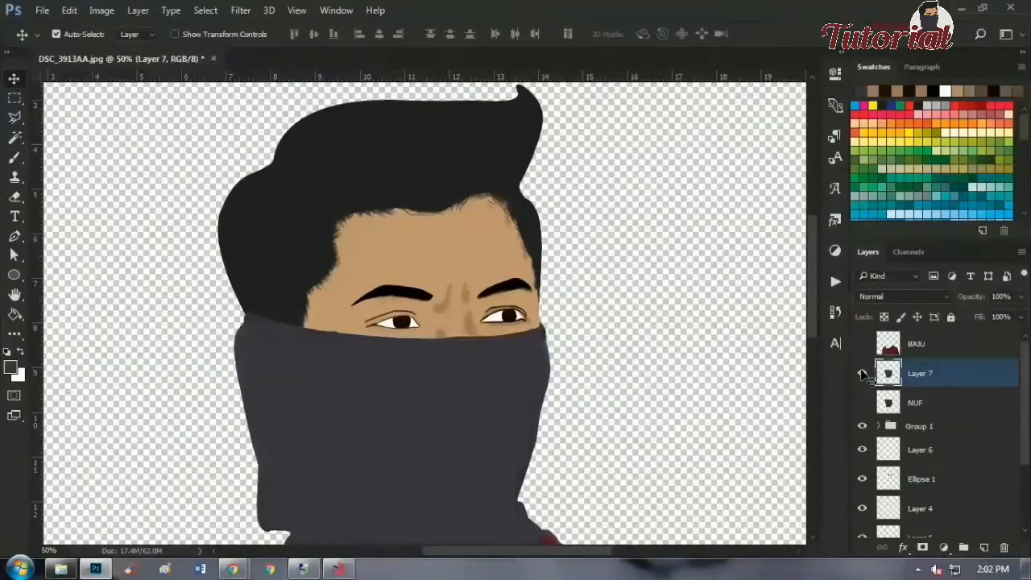
Set the foreground colour to brown #9e795b and shade the forehead along the hairline on Layer 6.
left_click_drag(1027, 378, 1028, 455)
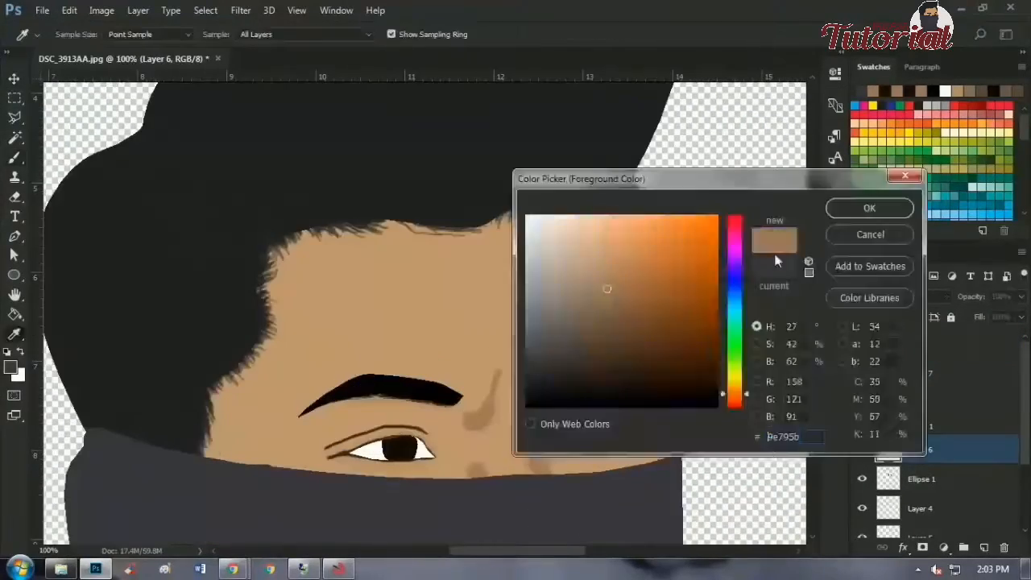
left_click_drag(265, 295, 622, 232)
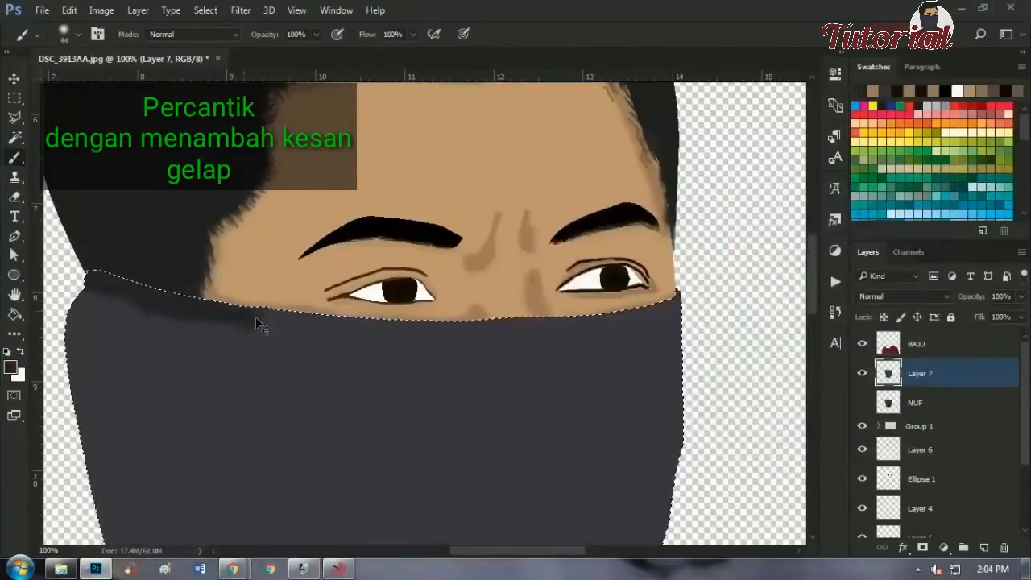
Paint darker shading along the upper edge and folds of the face covering on Layer 7 with a 44 px brush.
left_click_drag(258, 323, 614, 326)
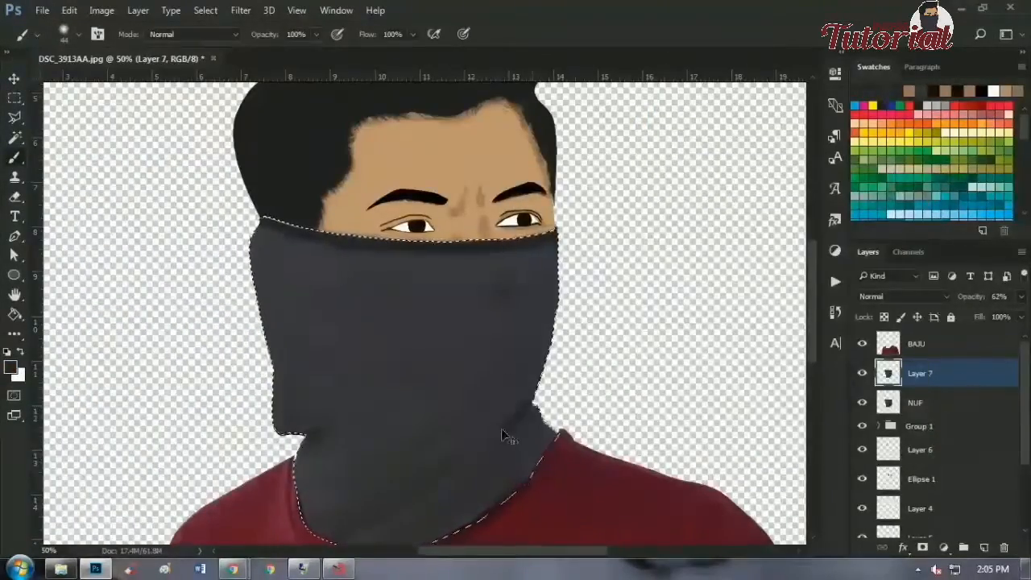
scroll(503, 435, "down", 3)
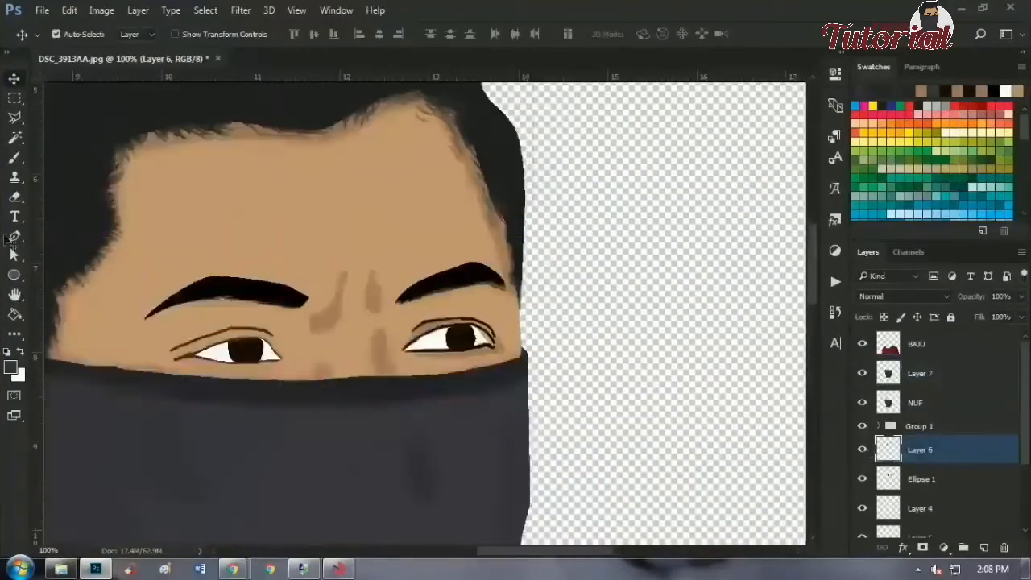
Erase the curved frown shading beside the eyebrow's inner end on Layer 6 with a 34 px eraser, and switch back to the Brush tool.
key("e")
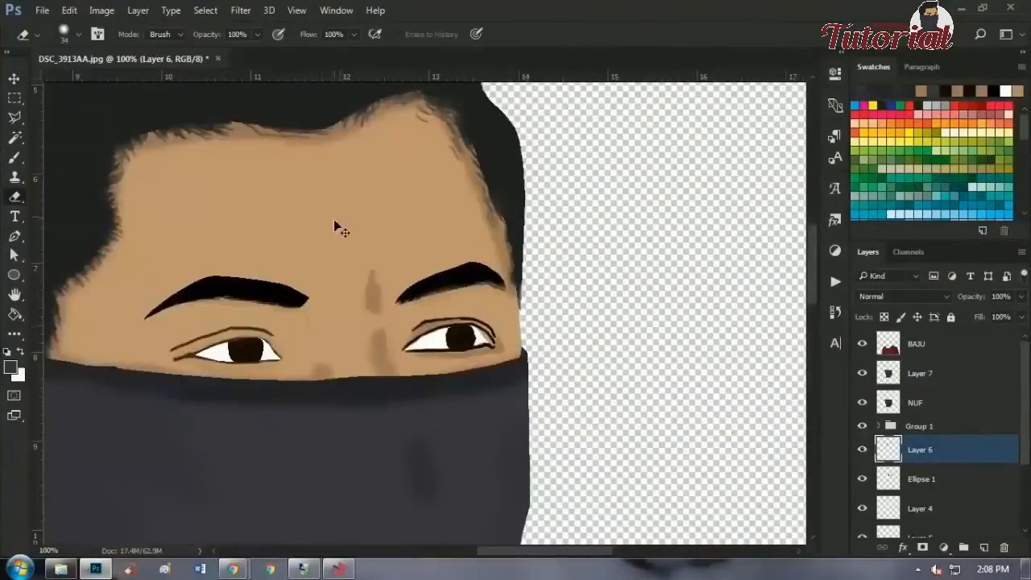
left_click(14, 158)
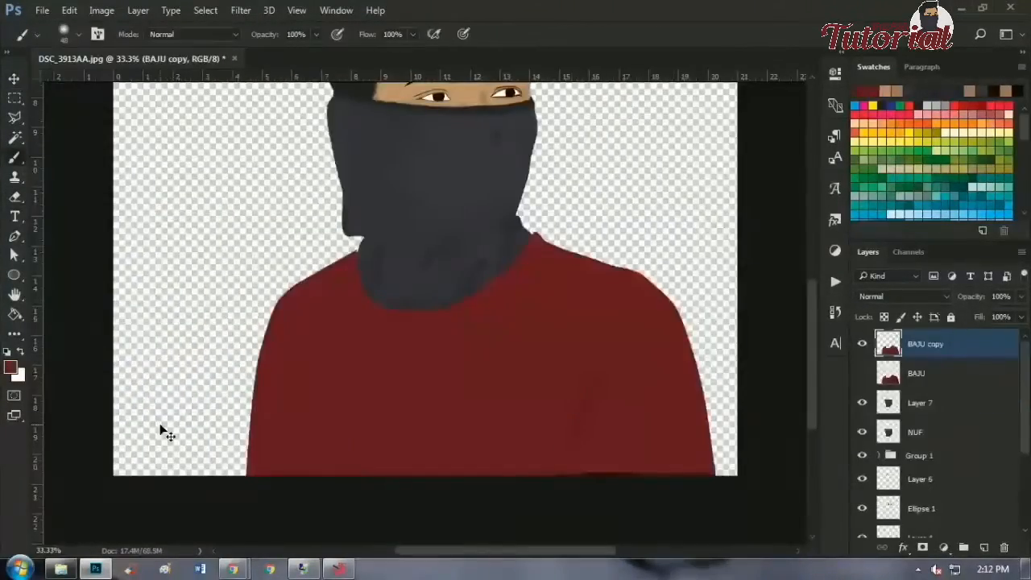
Add Layer 8 above BAJU copy, lower BAJU copy's opacity as a tracing guide, and paint dark red shading on the shirt.
key("ctrl+shift+alt+n")
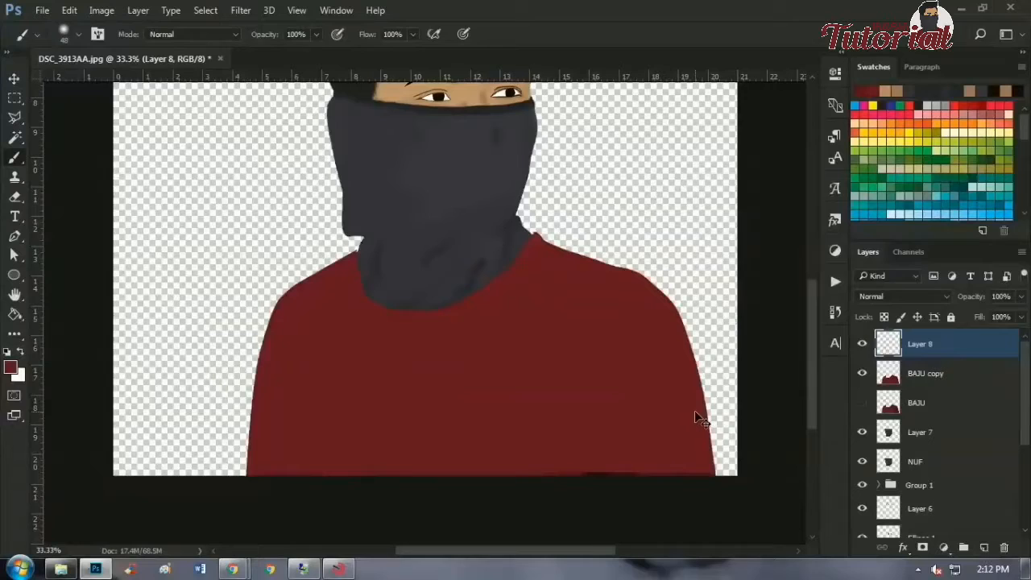
left_click(979, 370)
left_click(1021, 296)
left_click_drag(1021, 314, 1006, 316)
left_click(954, 345)
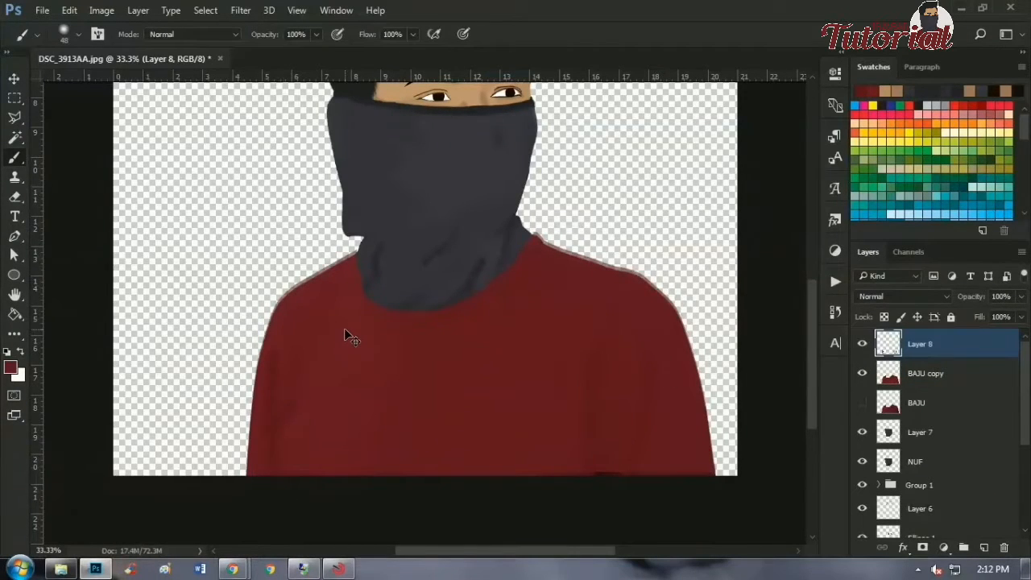
key("ctrl+plus")
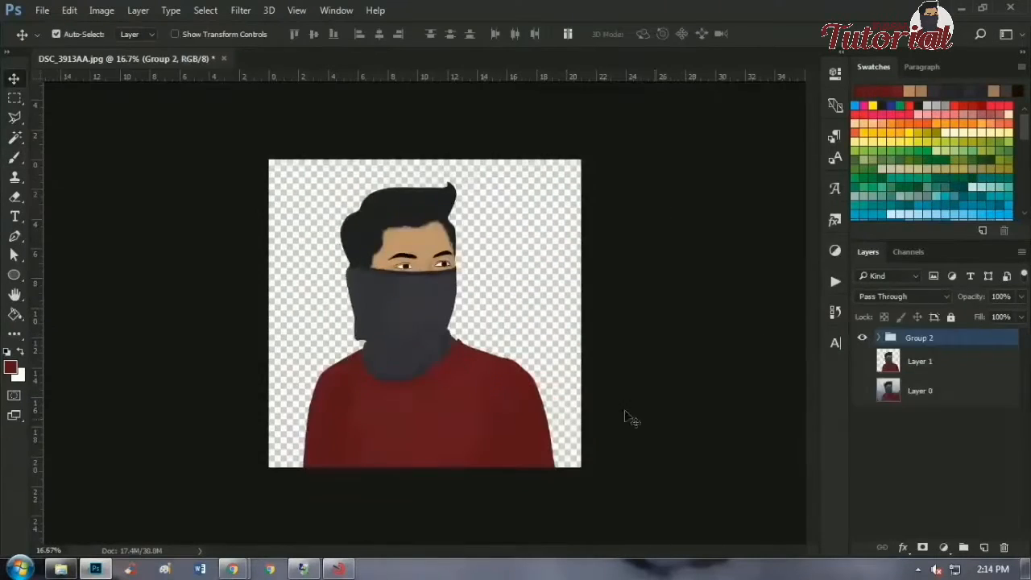
left_click(919, 569)
left_click(917, 495)
left_click(937, 532)
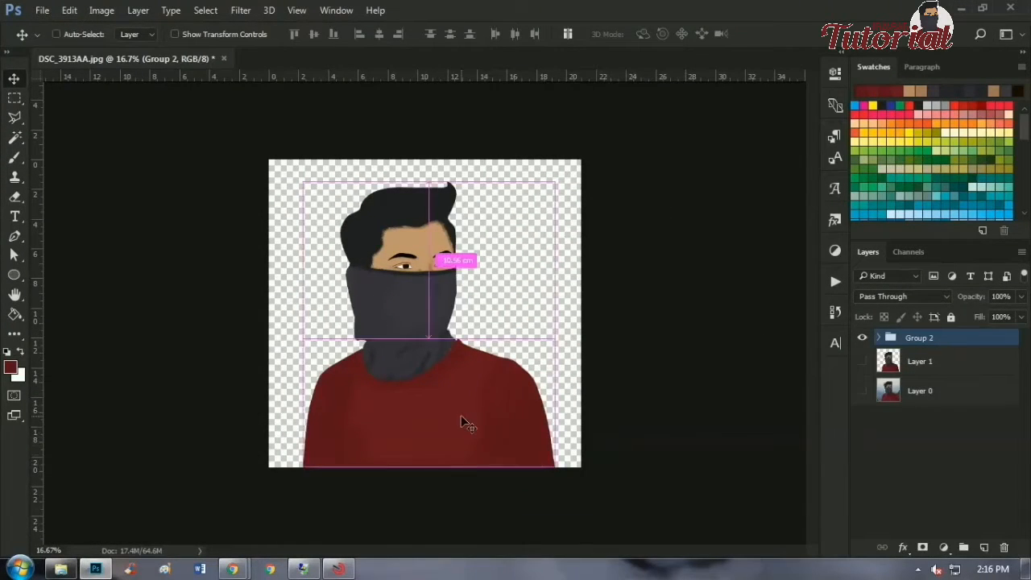
Start a text layer on the shirt's chest and set its colour to white #ffffff and size to 60 pt.
key("ctrl+plus")
left_click(14, 217)
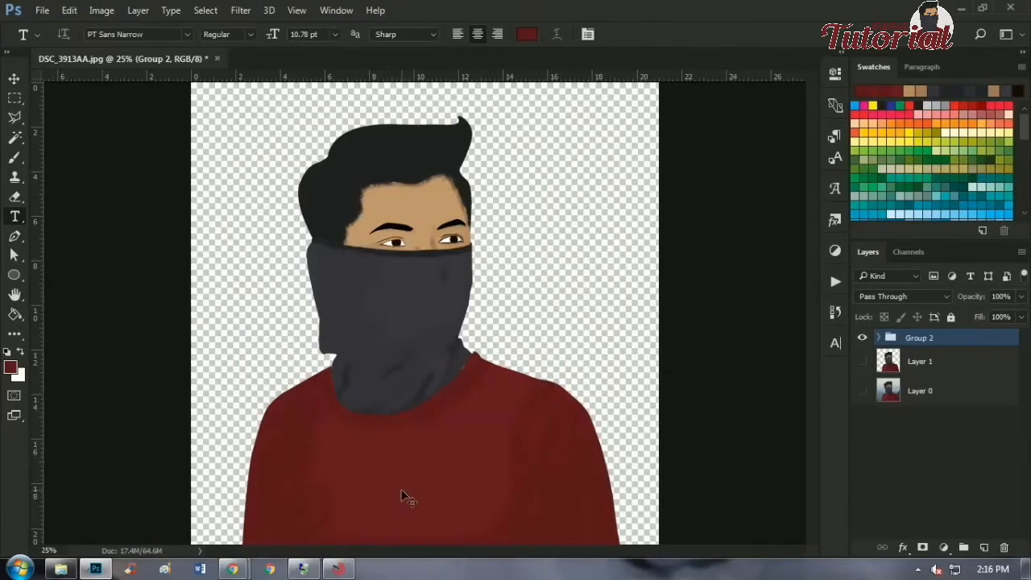
left_click(401, 488)
left_click(527, 34)
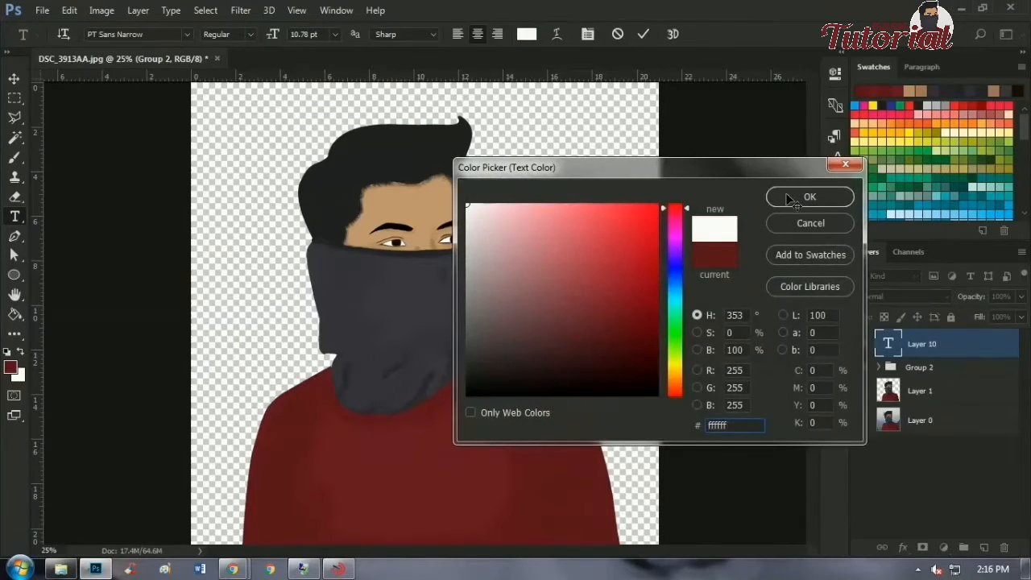
left_click(790, 198)
left_click(335, 34)
left_click(338, 290)
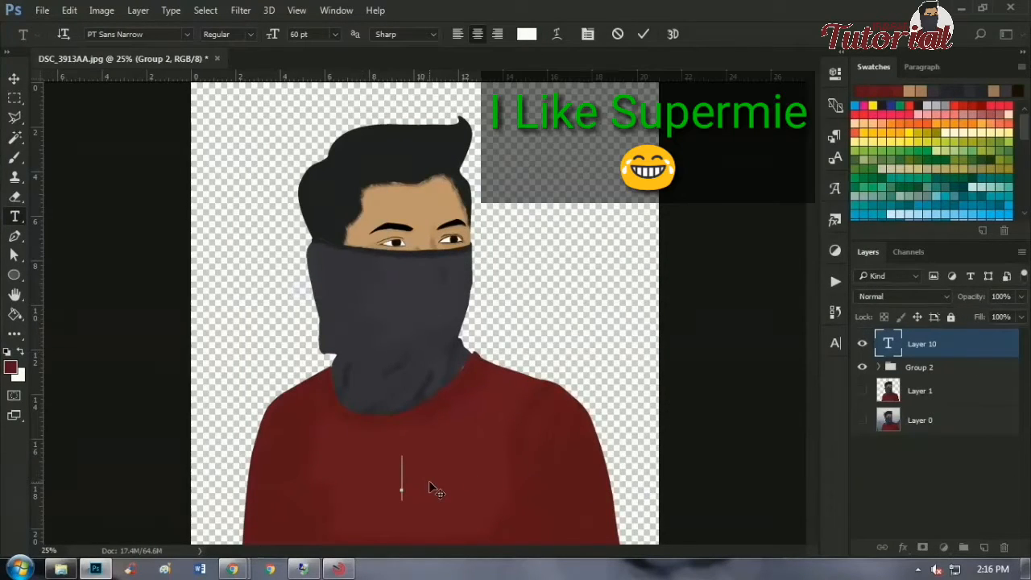
Enter "Supermie" in bold as the shirt lettering and position it low on the shirt front.
type("Supermie")
key("ctrl+a")
left_click(228, 34)
key("Down")
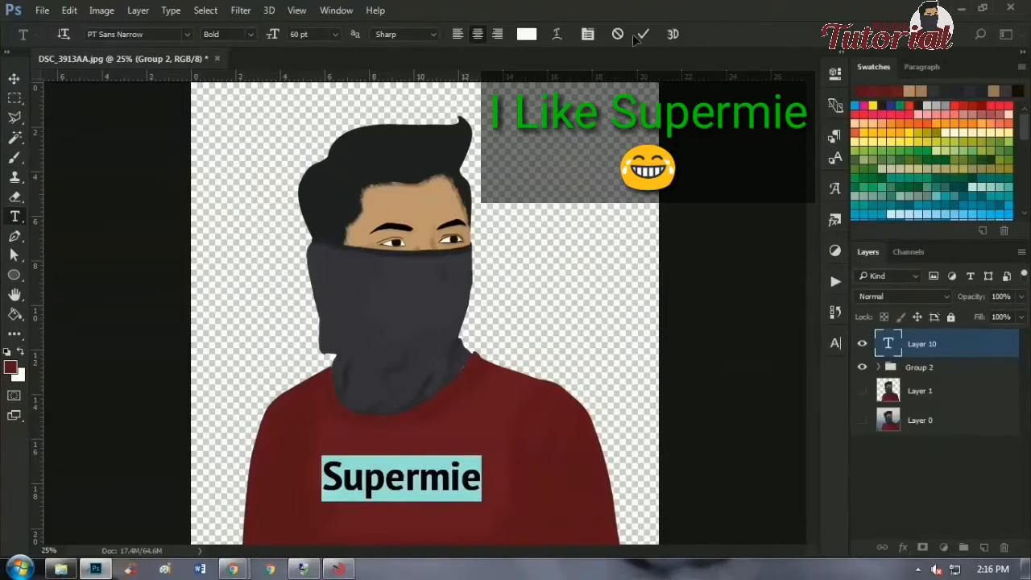
left_click(588, 34)
left_click(14, 78)
left_click_drag(448, 429, 451, 464)
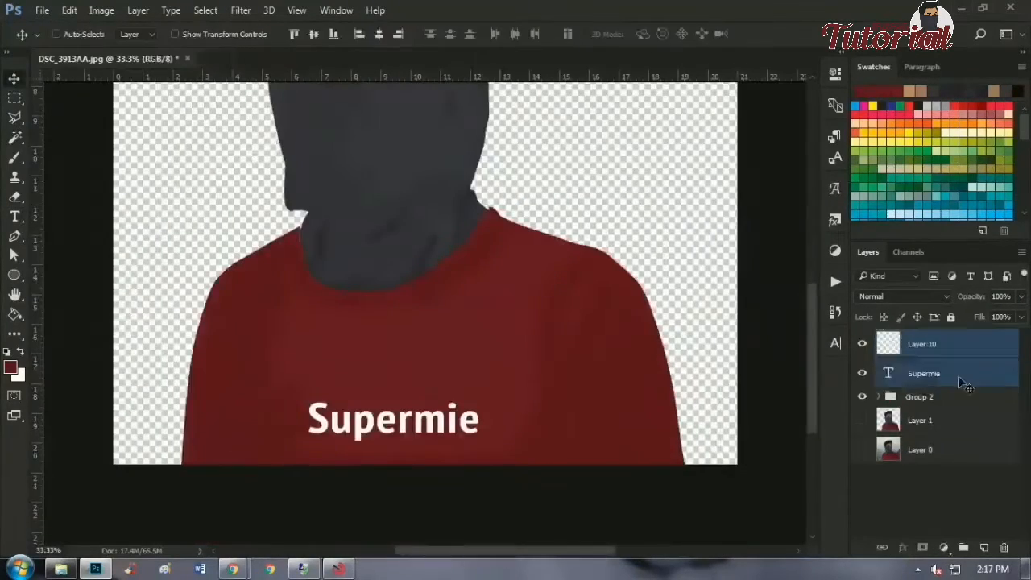
Merge the Supermie text with Layer 10 and give the merged layer a Drop Shadow effect.
left_click(902, 295)
double_click(982, 344)
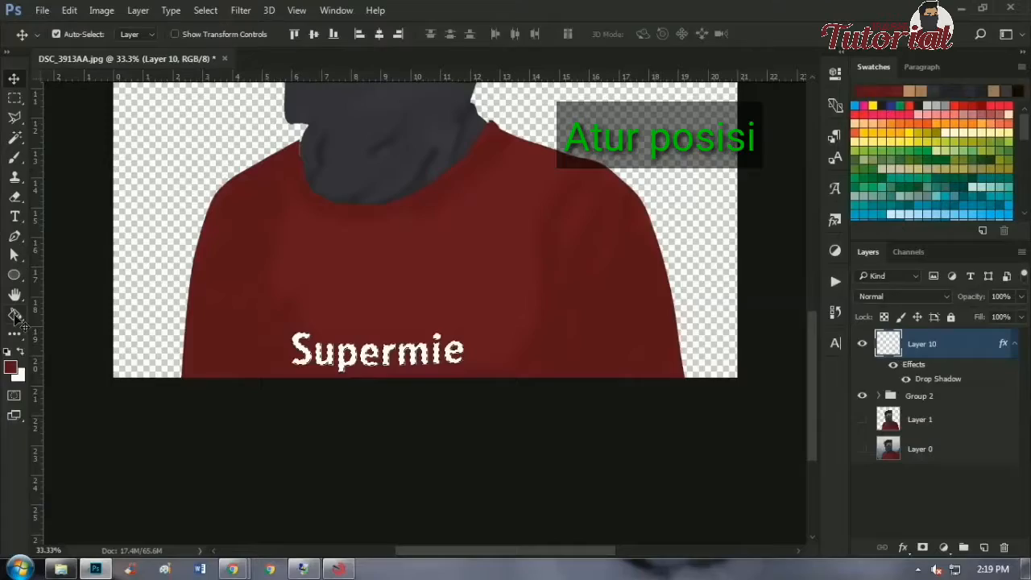
Set the foreground colour to off-white #fffefe and brush soft shading over the Supermie lettering on Layer 10.
left_click(10, 367)
left_click(467, 212)
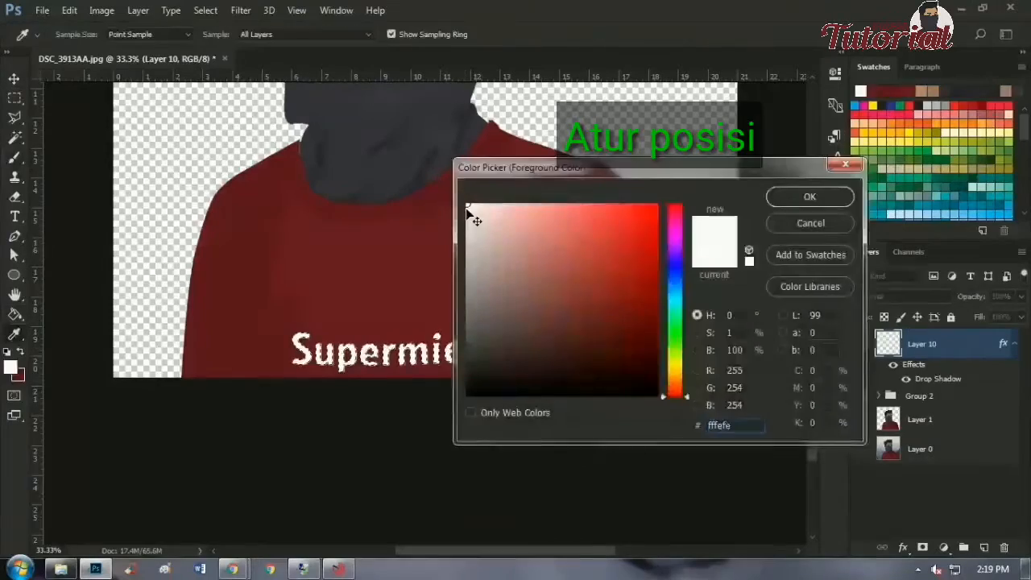
key("Return")
key("b")
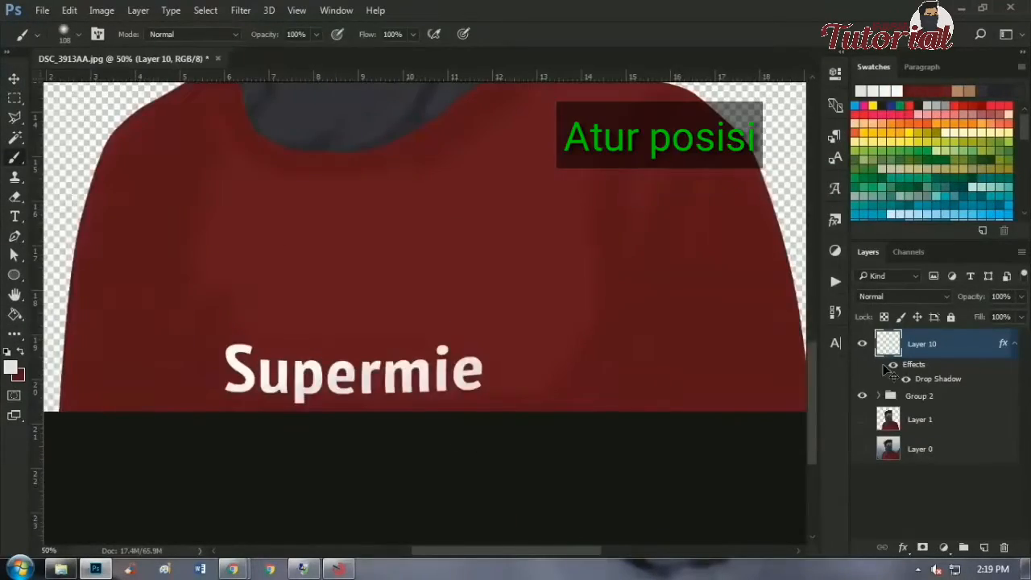
Extend the canvas height to 23 cm, adding space above and below the figure.
left_click(14, 78)
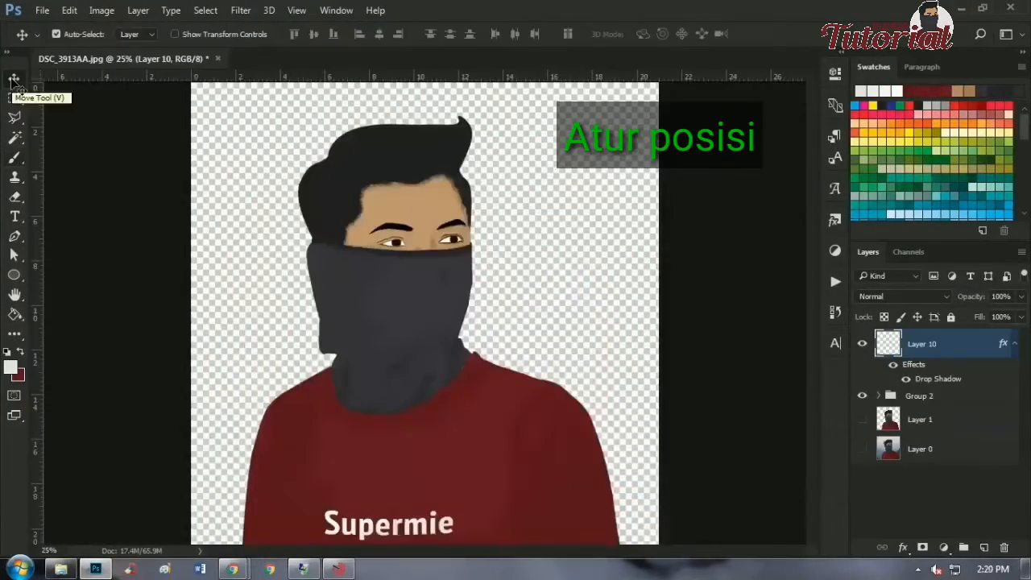
key("ctrl+minus")
key("ctrl+alt+c")
type("23")
key("Return")
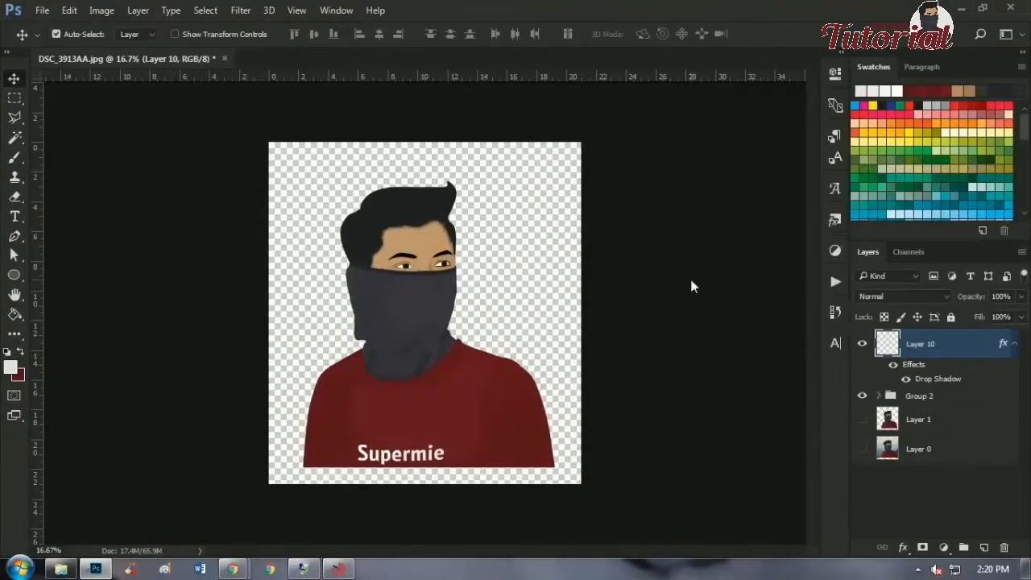
Draw a light grey ellipse about 1936 x 2005 px over the figure and place its layer beneath Group 2.
left_click(16, 272)
left_click_drag(301, 178, 545, 436)
left_click(789, 67)
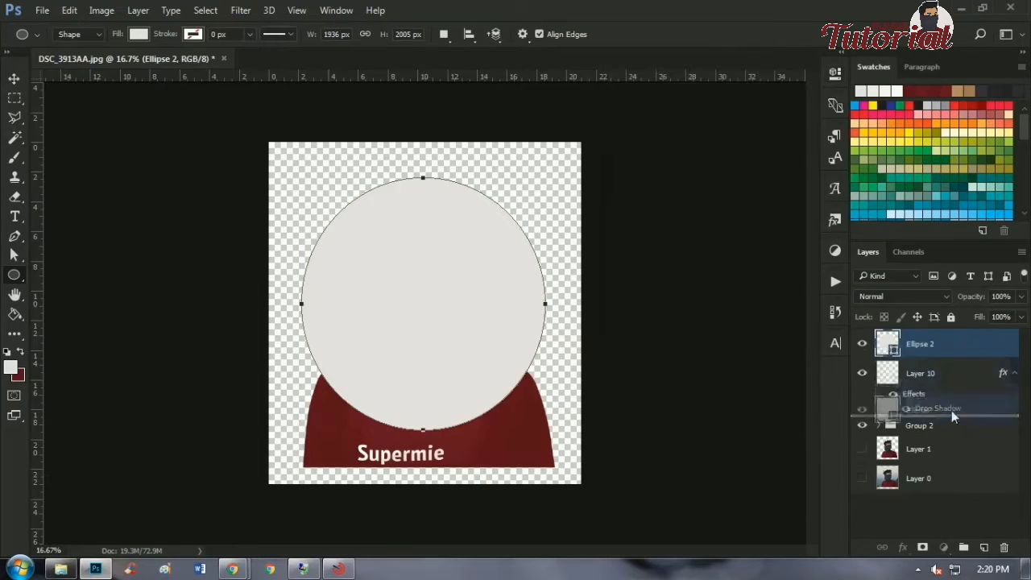
left_click_drag(951, 410, 956, 430)
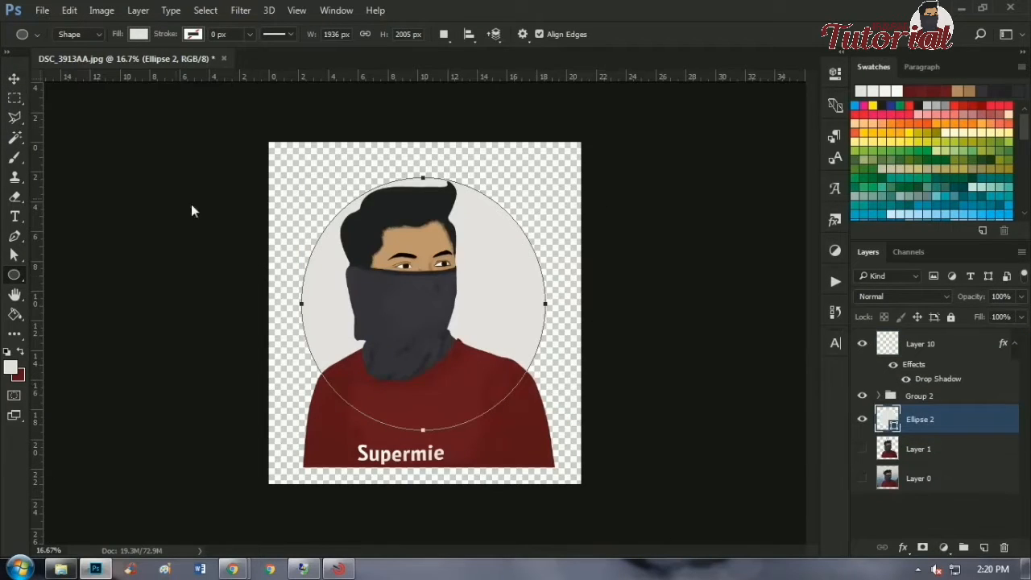
Move the ellipse down to the shirt's lower edge and enlarge it slightly so it spans the shoulders.
key("ctrl+t")
left_click_drag(466, 353, 460, 387)
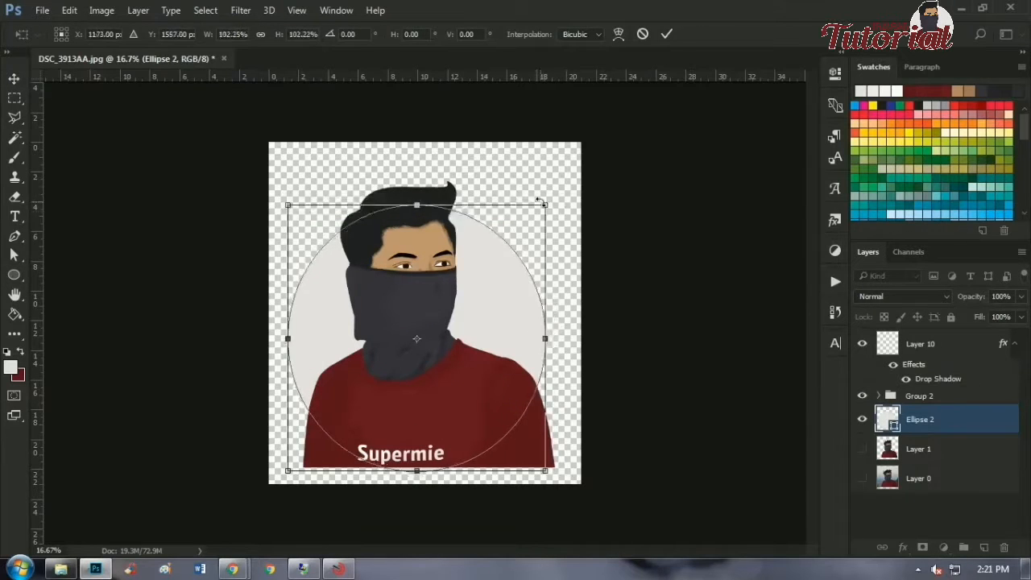
left_click_drag(288, 205, 291, 208)
key("Return")
Move Layer 10 into Group 2, create a merged copy of the figure above it, and hide the group.
left_click_drag(930, 344, 944, 397)
key("ctrl+alt+shift+e")
left_click(861, 367)
Load the ellipse's outline as a selection and copy the part of Layer 11 inside it to a new layer.
left_click(920, 391)
left_click(888, 391, "ctrl")
left_click(931, 348)
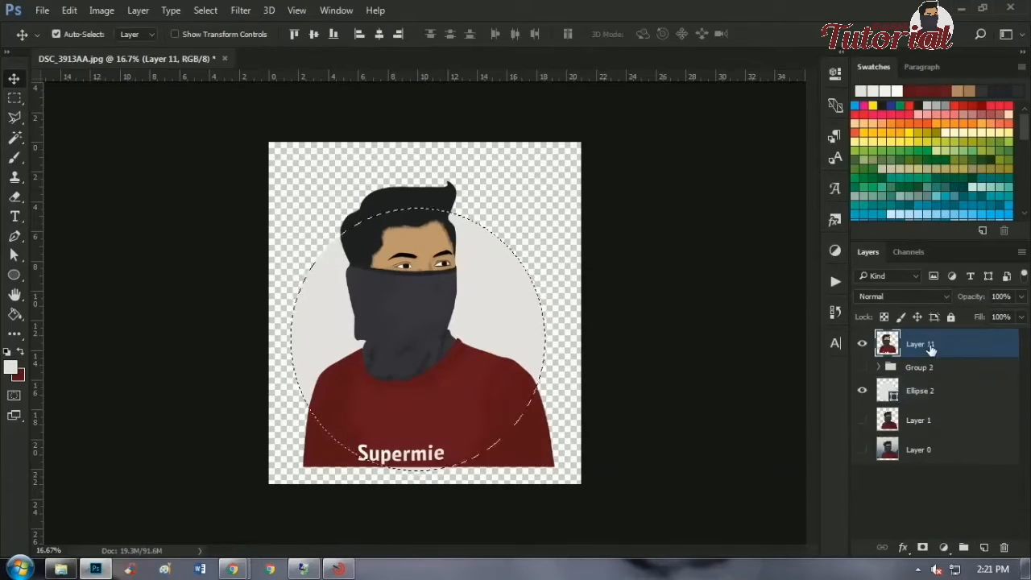
key("ctrl+j")
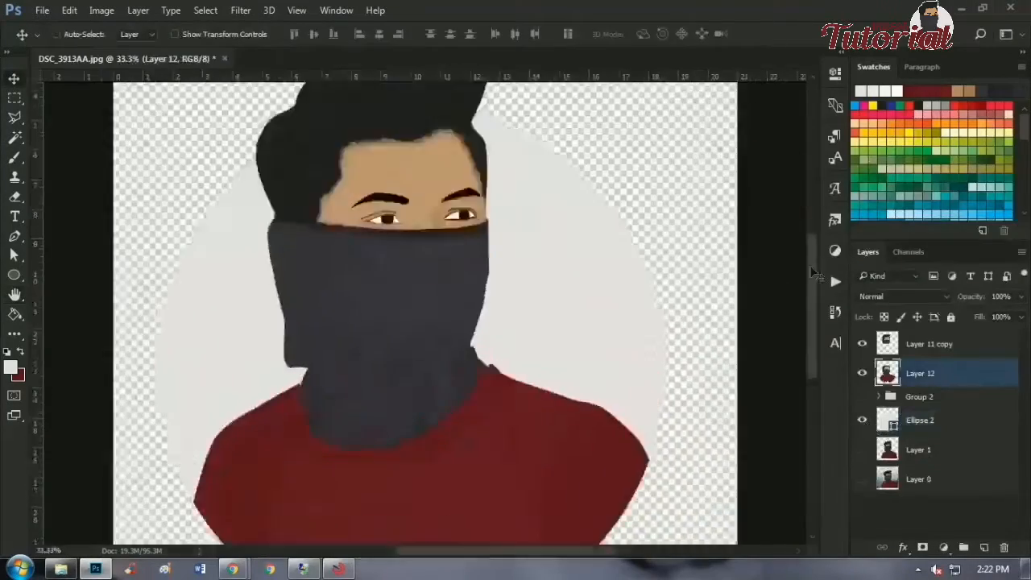
Brush dark red over the shirt on the layer that is cut to the circle.
key("ctrl+1")
key("b")
mouse_move(226, 435)
left_mouse_down()
mouse_move(289, 421)
mouse_move(596, 414)
left_mouse_up()
Gather the figure layers and the ellipse into Group 3 and add a white Stroke effect to the group.
left_click(1003, 547)
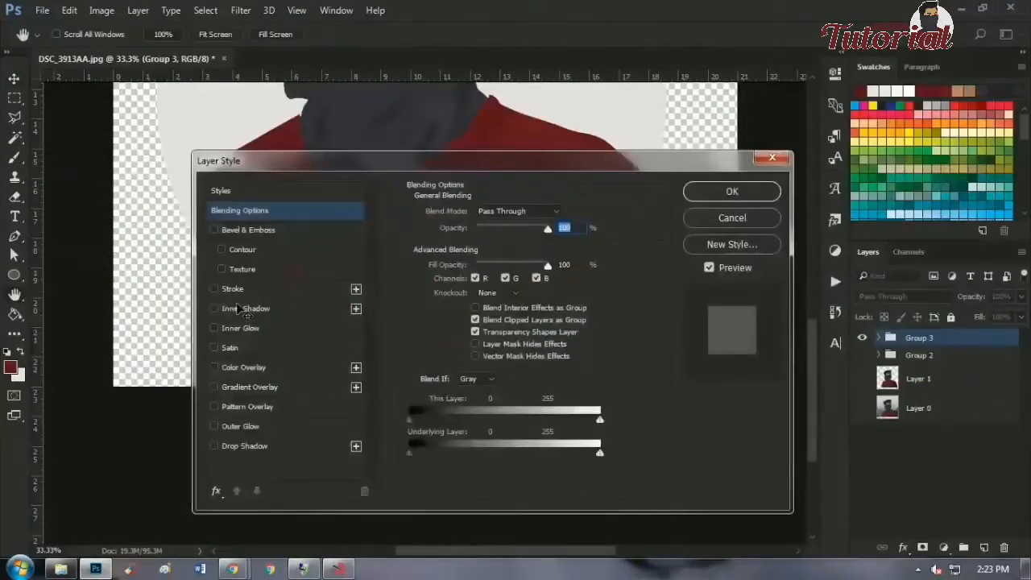
left_click(214, 289)
left_click(724, 193)
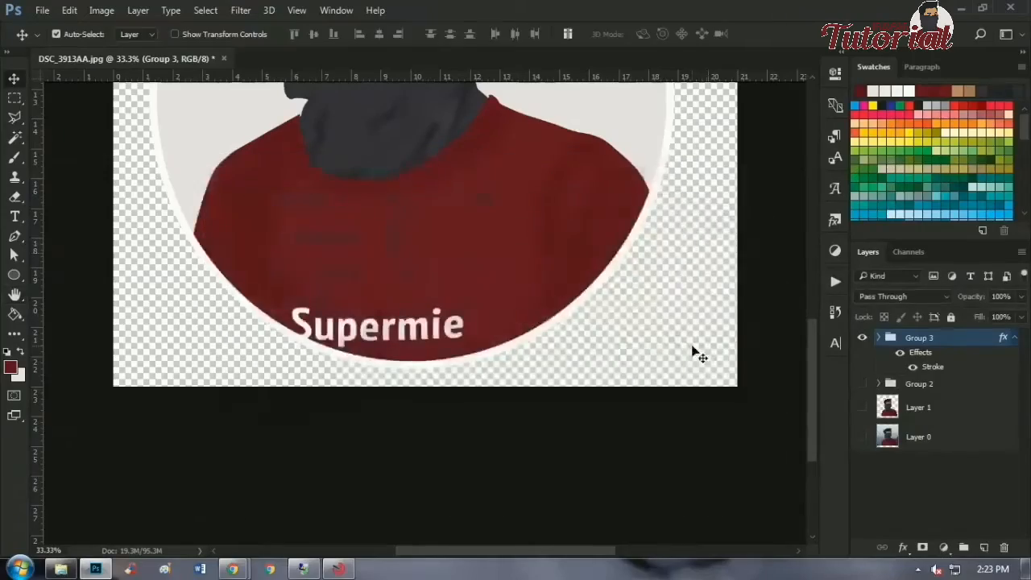